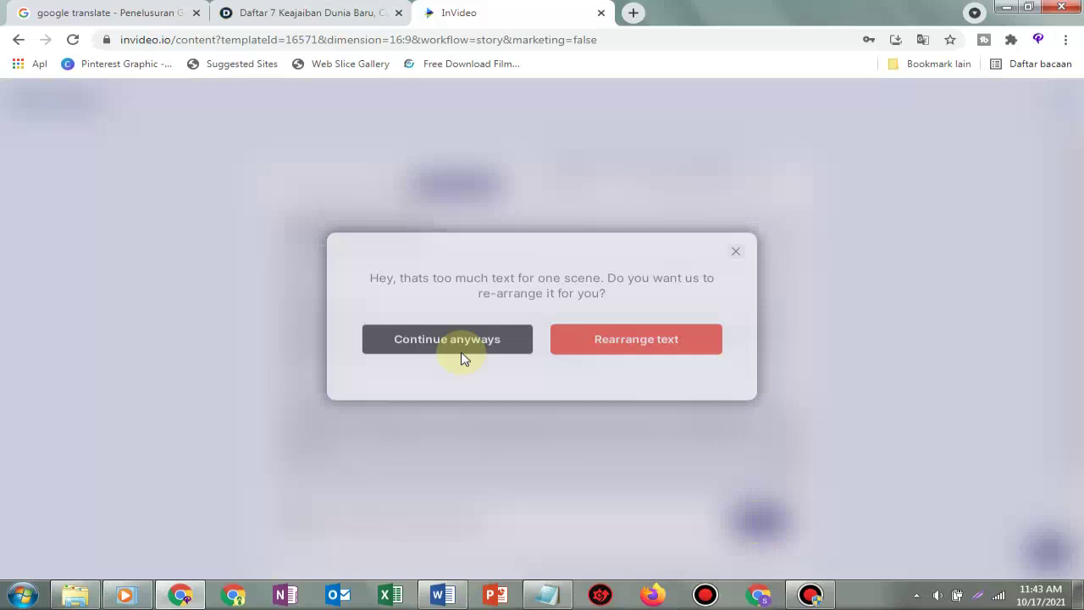
- Continue without rearranging the script text, and set the misty forest road image as the first scene's media
{"action": "left_click", "coordinate": [463, 359]}
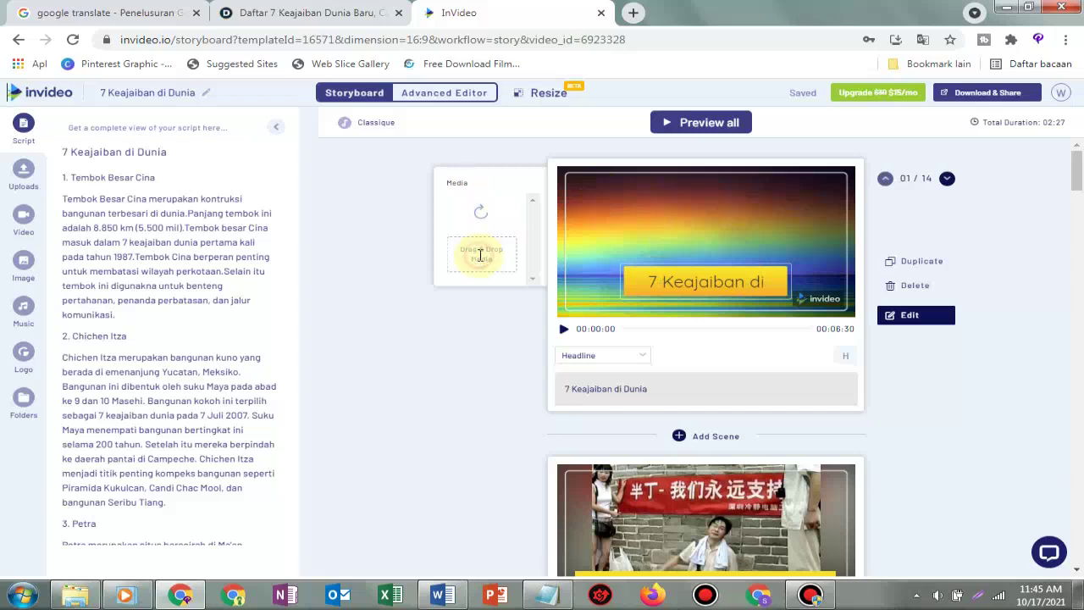
{"action": "left_click", "coordinate": [25, 265]}
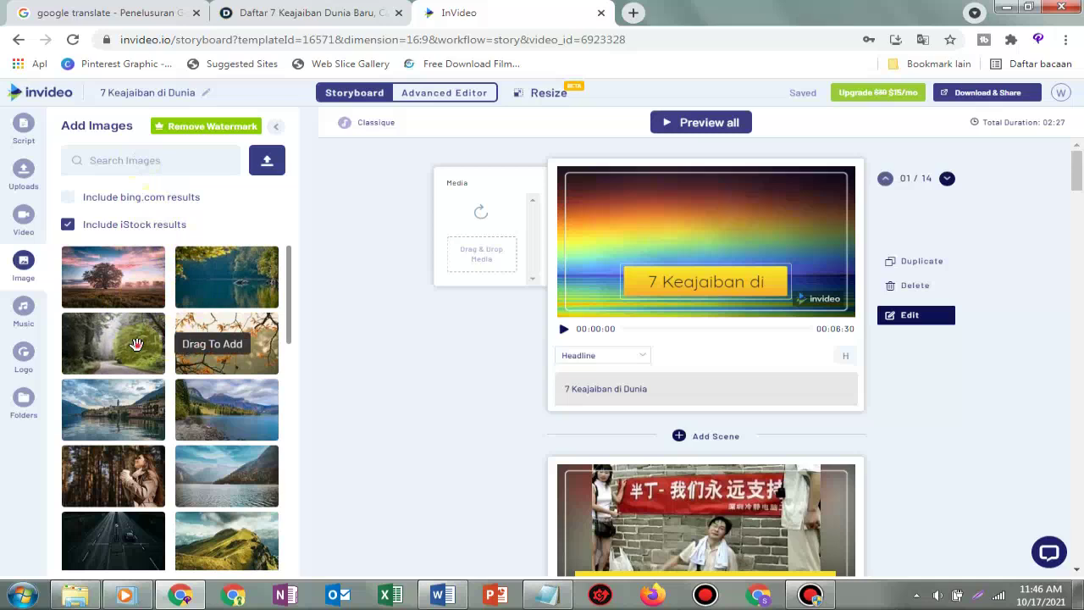
{"action": "left_click_drag", "start_coordinate": [136, 344], "coordinate": [497, 237]}
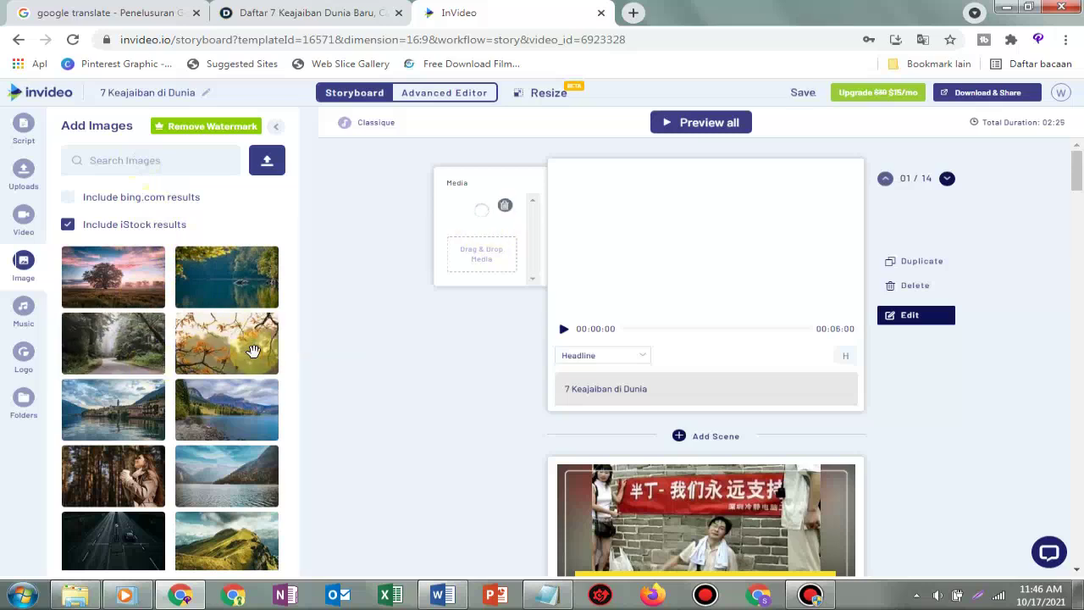
{"action": "left_click_drag", "start_coordinate": [246, 347], "coordinate": [503, 200]}
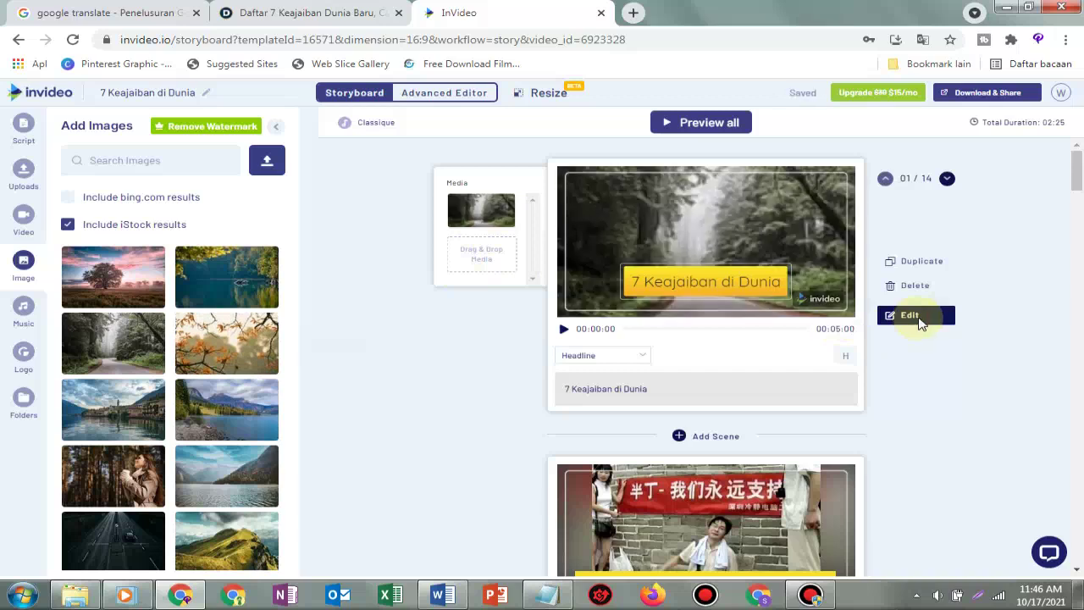
- Open the first scene, "7 Keajaiban di Dunia", for detailed editing
{"action": "left_click", "coordinate": [916, 320]}
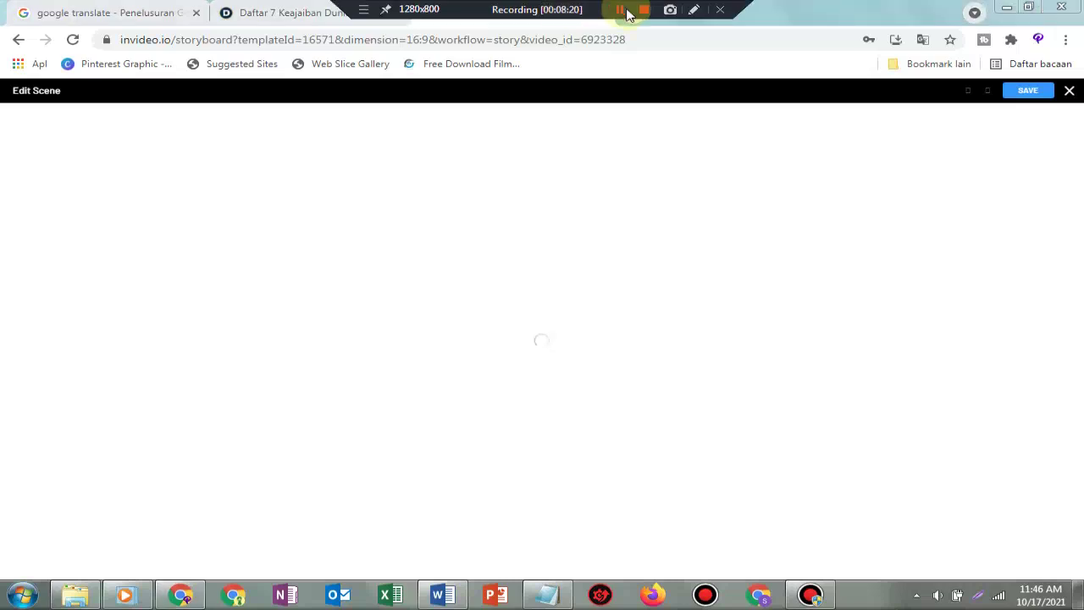
{"action": "left_click", "coordinate": [627, 10]}
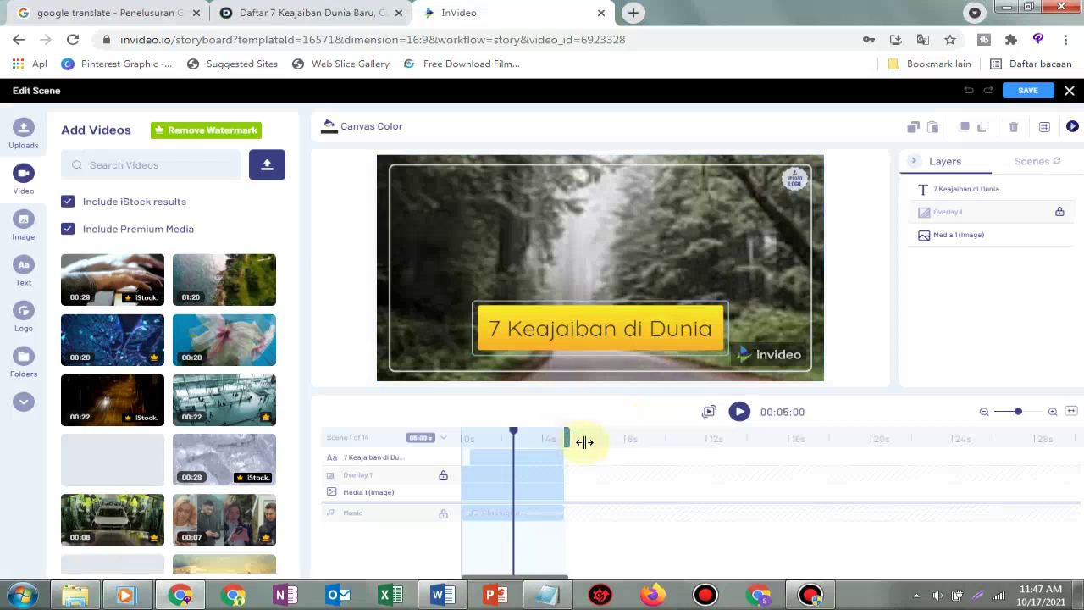
- Extend the first scene's duration on the timeline to about 11 seconds
{"action": "left_click_drag", "start_coordinate": [593, 443], "coordinate": [601, 443]}
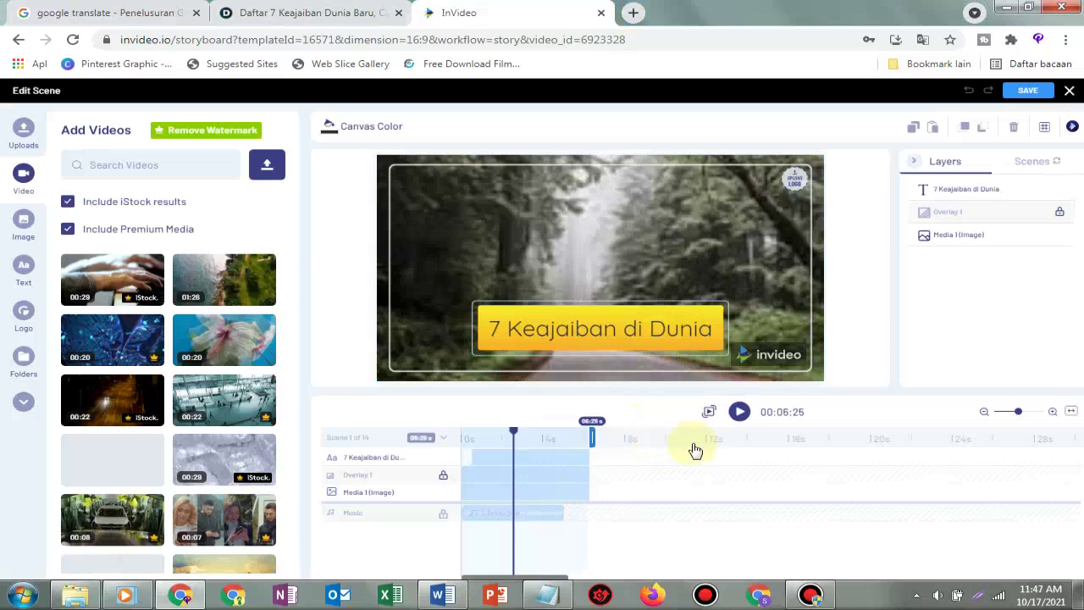
{"action": "left_click_drag", "start_coordinate": [694, 450], "coordinate": [692, 438]}
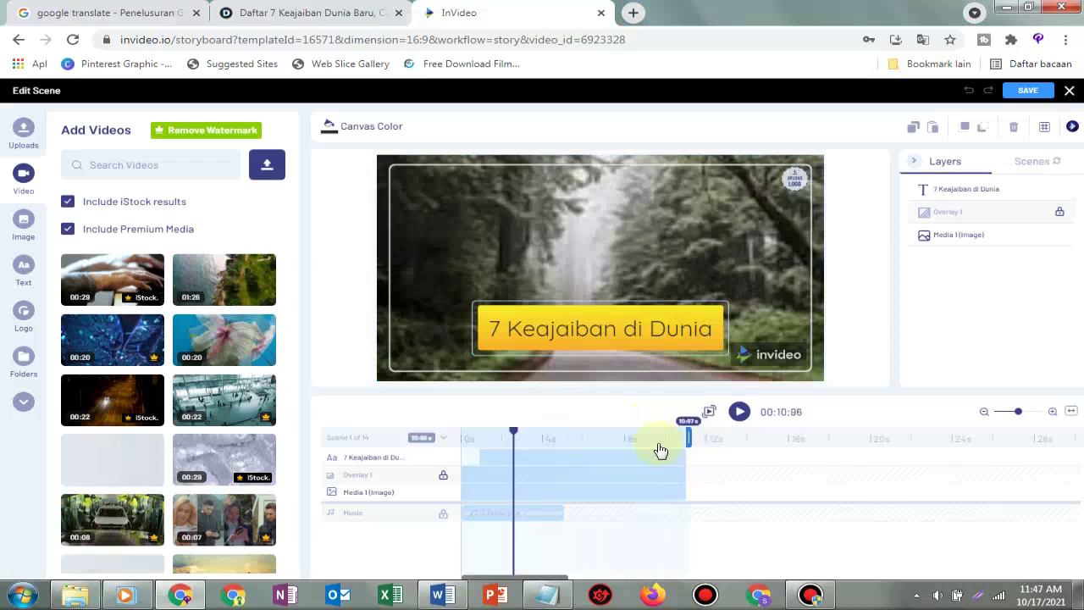
{"action": "left_click_drag", "start_coordinate": [660, 450], "coordinate": [689, 431]}
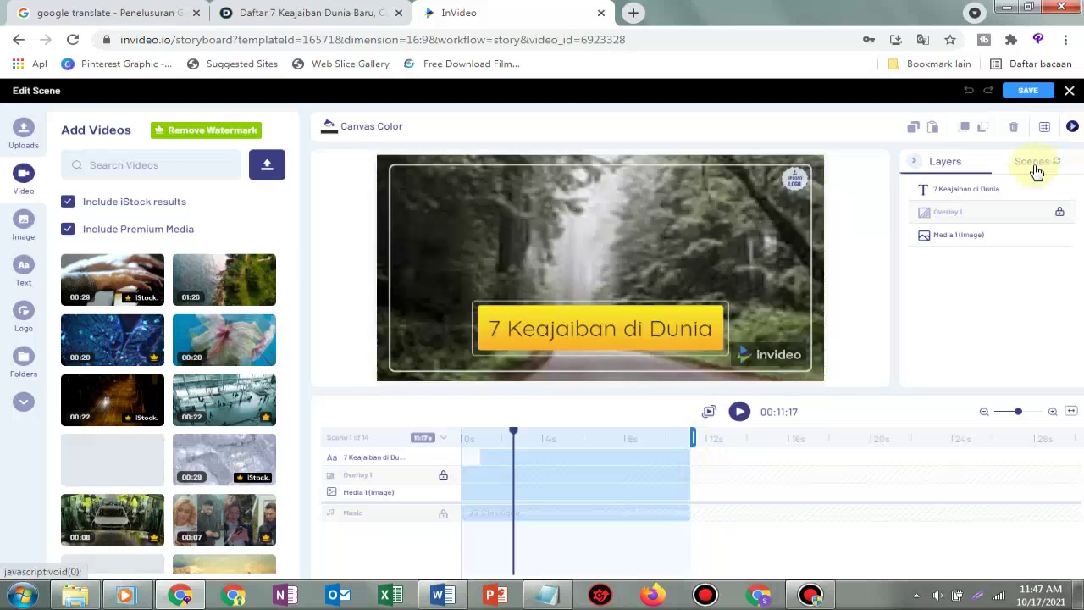
- Apply the scene layout with the centred title in a yellow frame to the first scene and save it
{"action": "left_click", "coordinate": [1033, 163]}
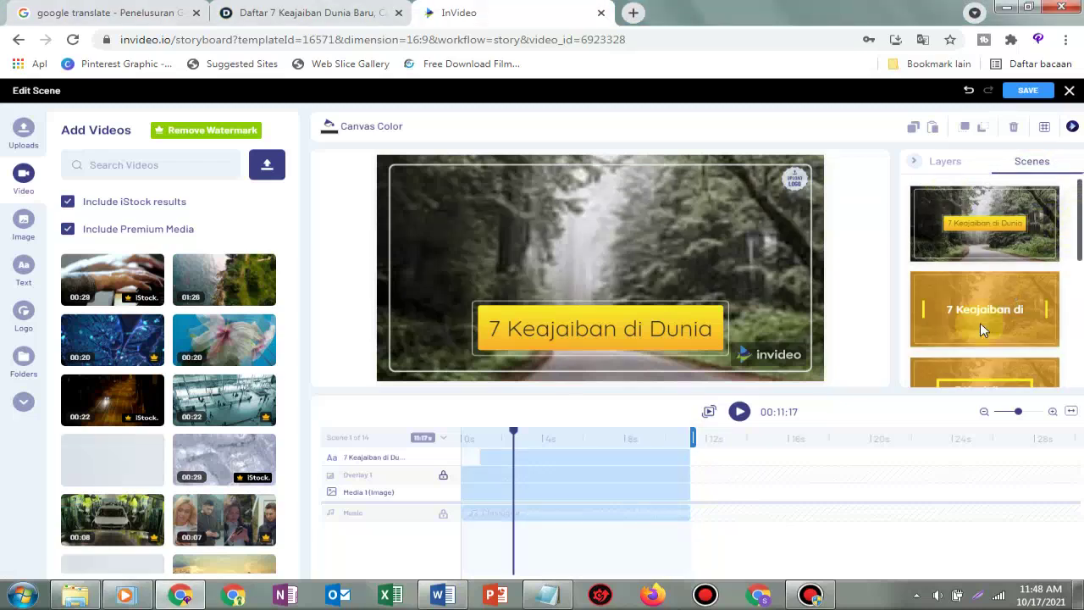
{"action": "scroll", "coordinate": [1075, 233], "scroll_direction": "down", "scroll_amount": 1}
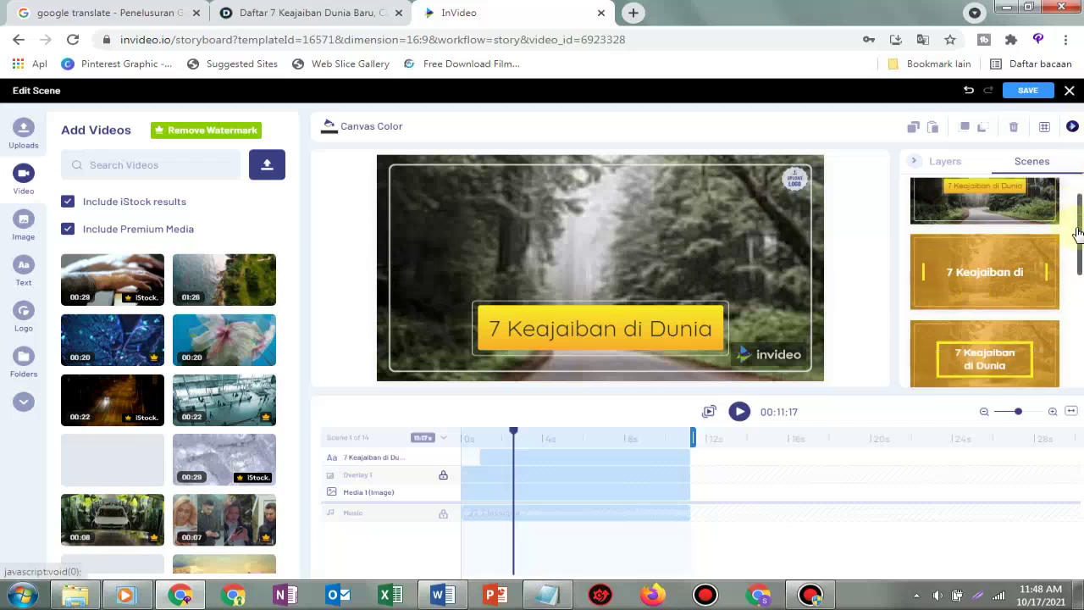
{"action": "scroll", "coordinate": [1076, 224], "scroll_direction": "down", "scroll_amount": 1}
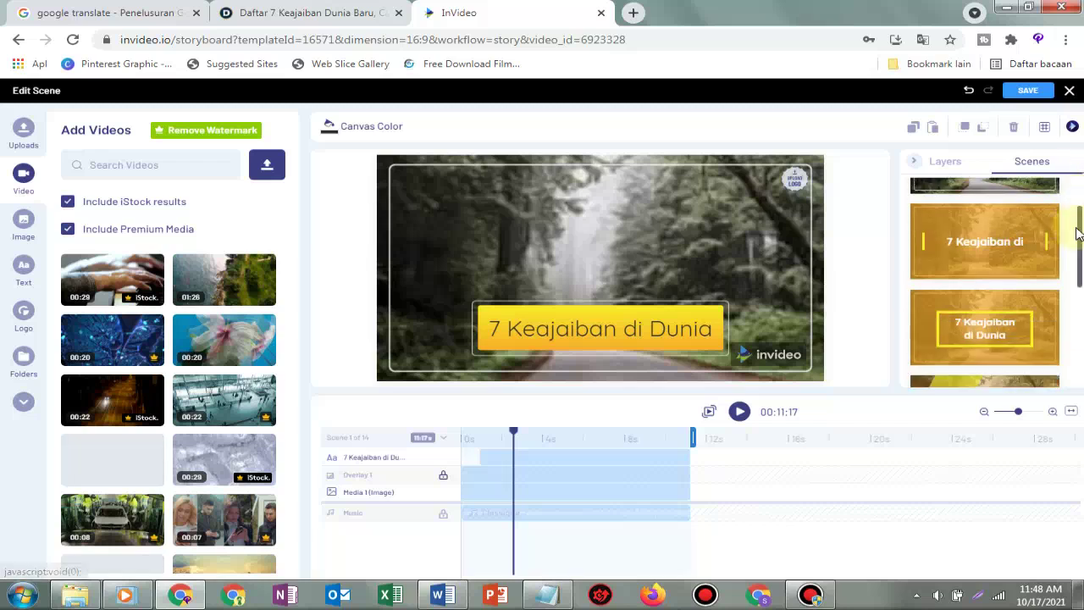
{"action": "left_click", "coordinate": [979, 334]}
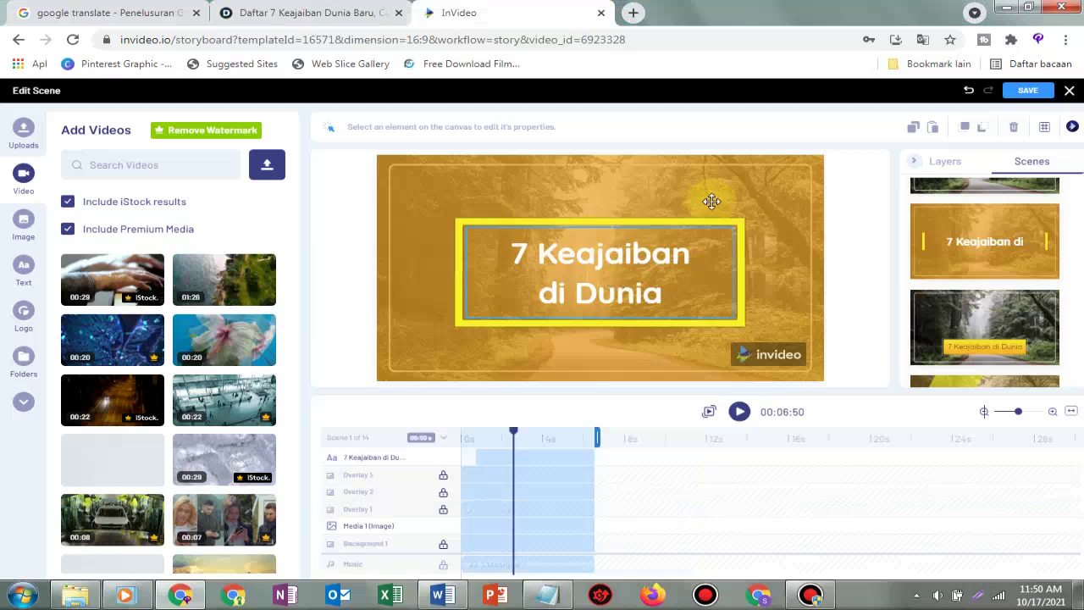
{"action": "left_click", "coordinate": [1025, 93]}
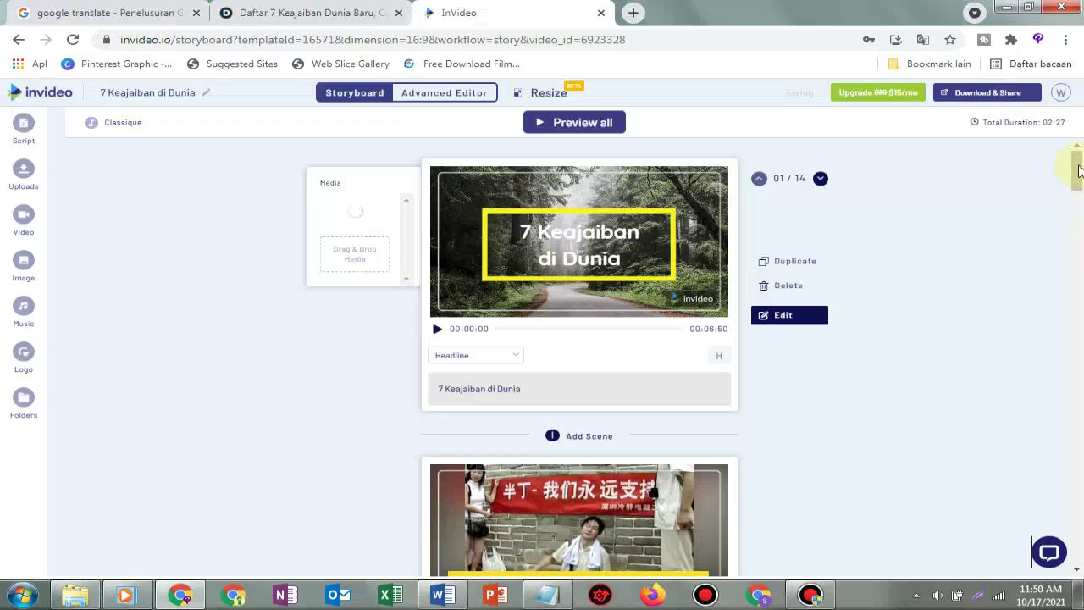
- Change the "1. Tembok Besar Cina" scene's type from Story to Headline
{"action": "scroll", "coordinate": [690, 231], "scroll_direction": "down", "scroll_amount": 3}
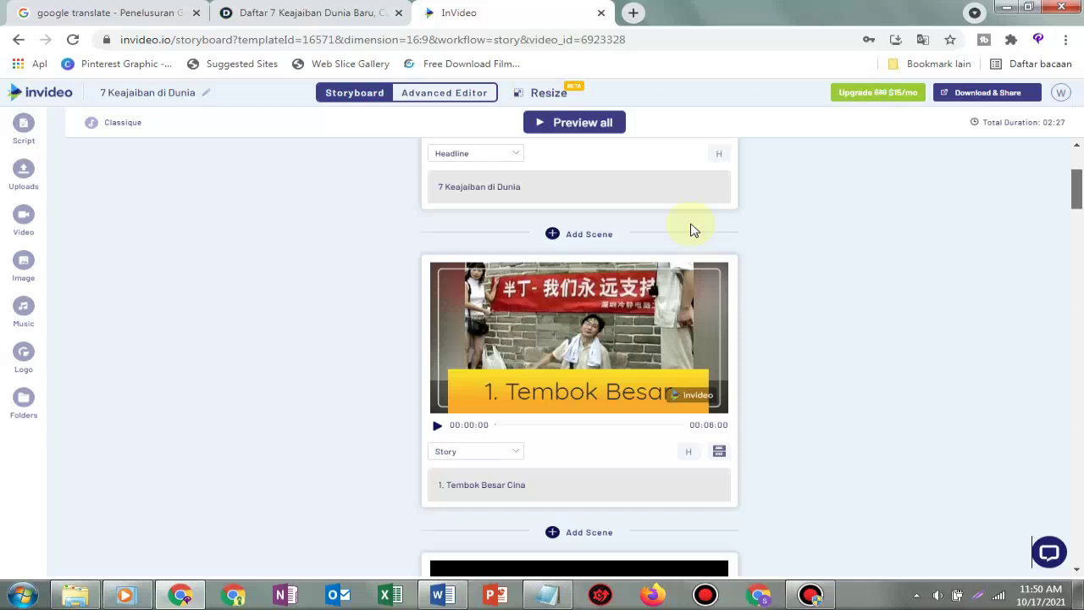
{"action": "scroll", "coordinate": [518, 461], "scroll_direction": "up", "scroll_amount": 1}
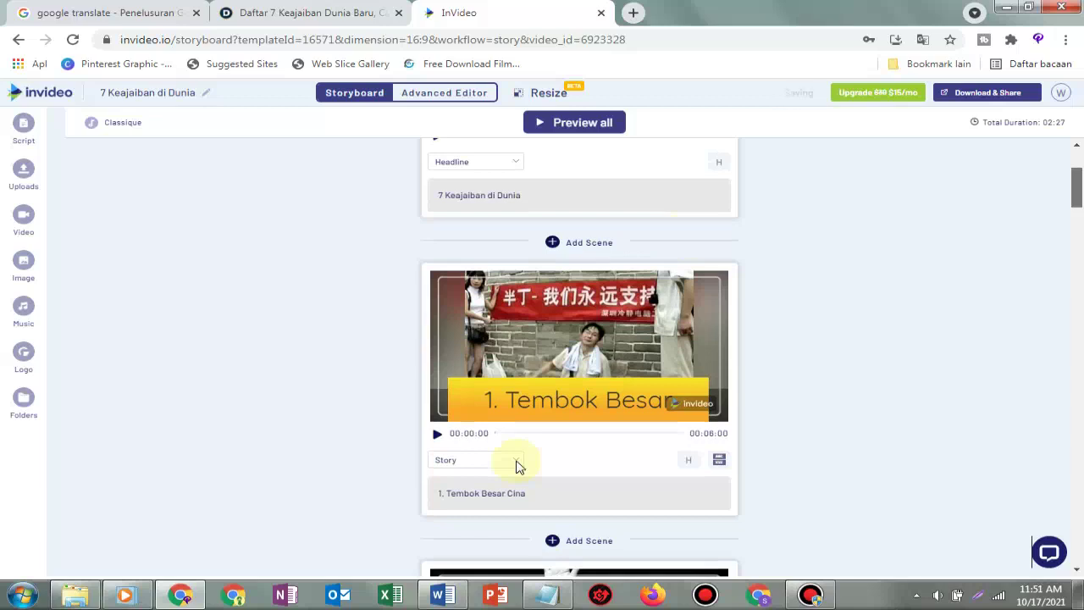
{"action": "left_click", "coordinate": [518, 465]}
{"action": "left_click", "coordinate": [517, 465]}
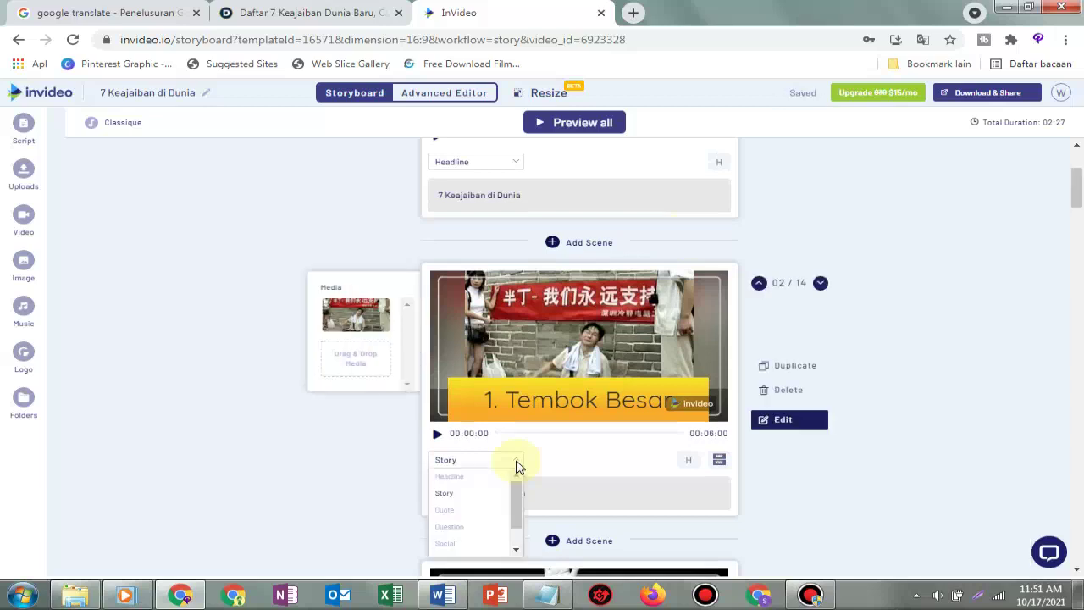
{"action": "left_click", "coordinate": [458, 480]}
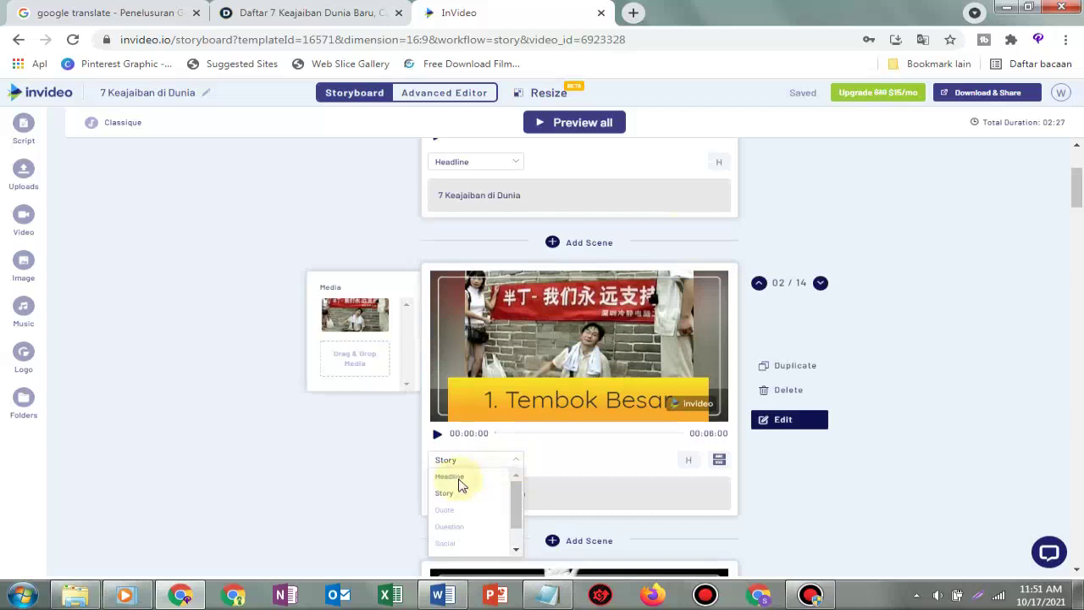
{"action": "left_click", "coordinate": [617, 368]}
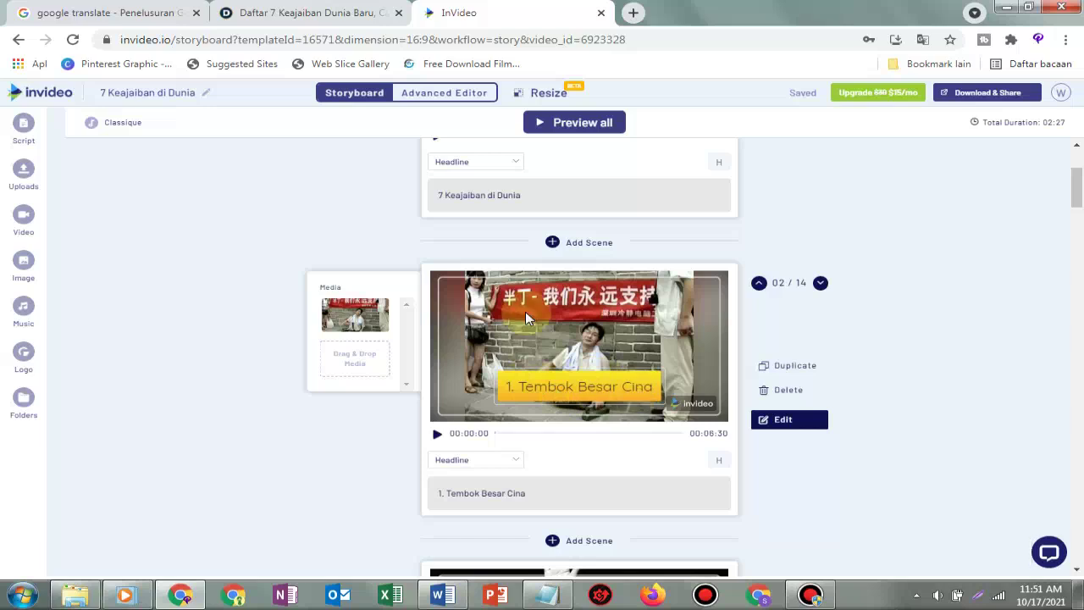
- Open the stock image library and get its search ready for the "1. Tembok Besar Cina" scene
{"action": "left_click", "coordinate": [31, 273]}
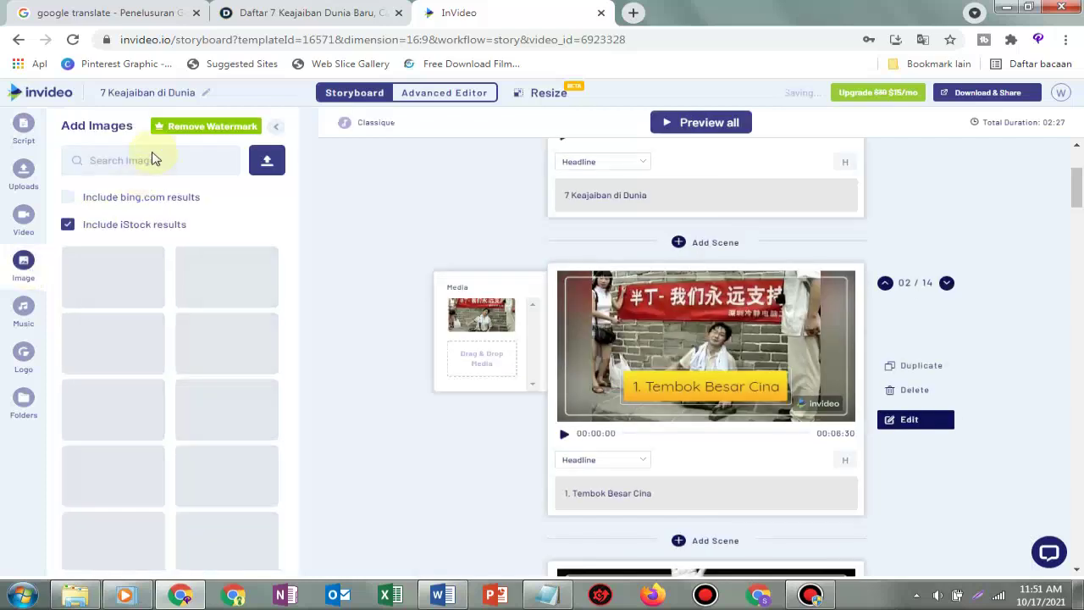
{"action": "left_click", "coordinate": [145, 162]}
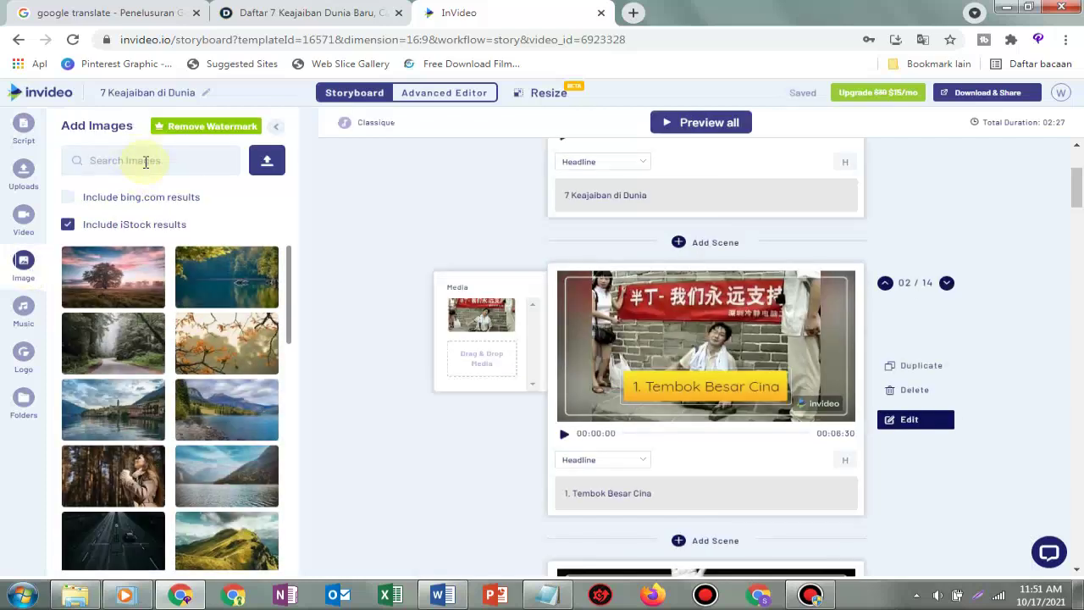
{"action": "left_click", "coordinate": [146, 162]}
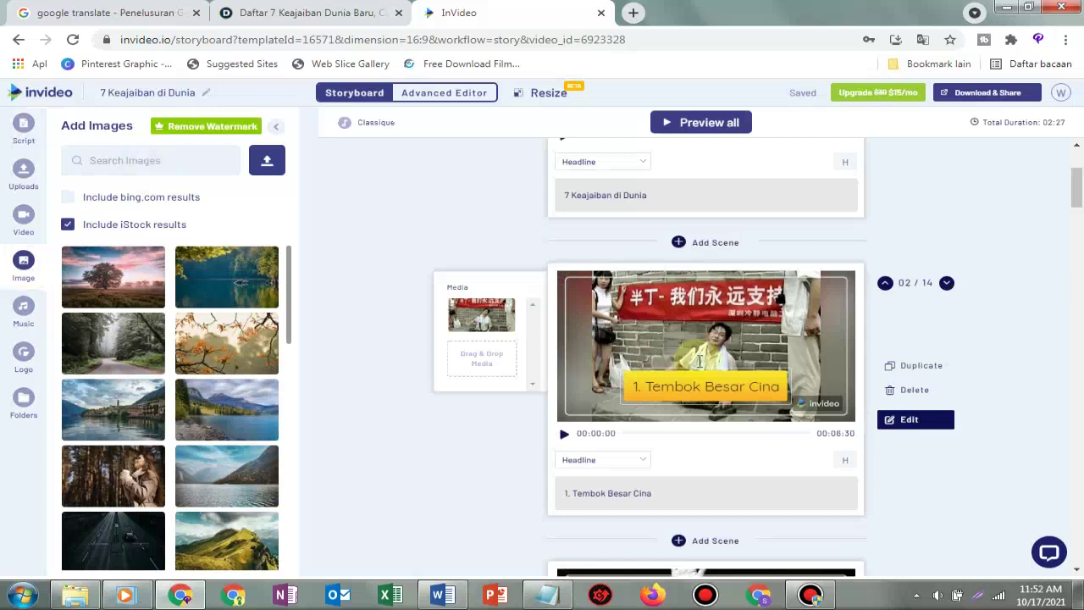
{"action": "left_click", "coordinate": [131, 162]}
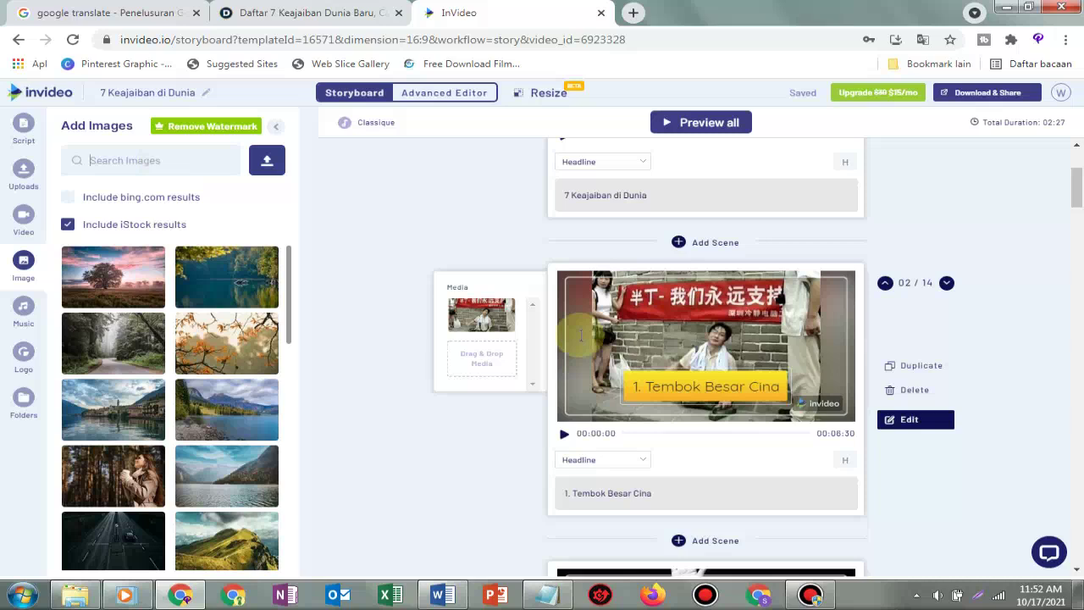
- Switch to Google Translate, translate "tembok besar china" into English and copy the translation
{"action": "key", "text": "ctrl+1"}
{"action": "triple_click", "coordinate": [238, 288]}
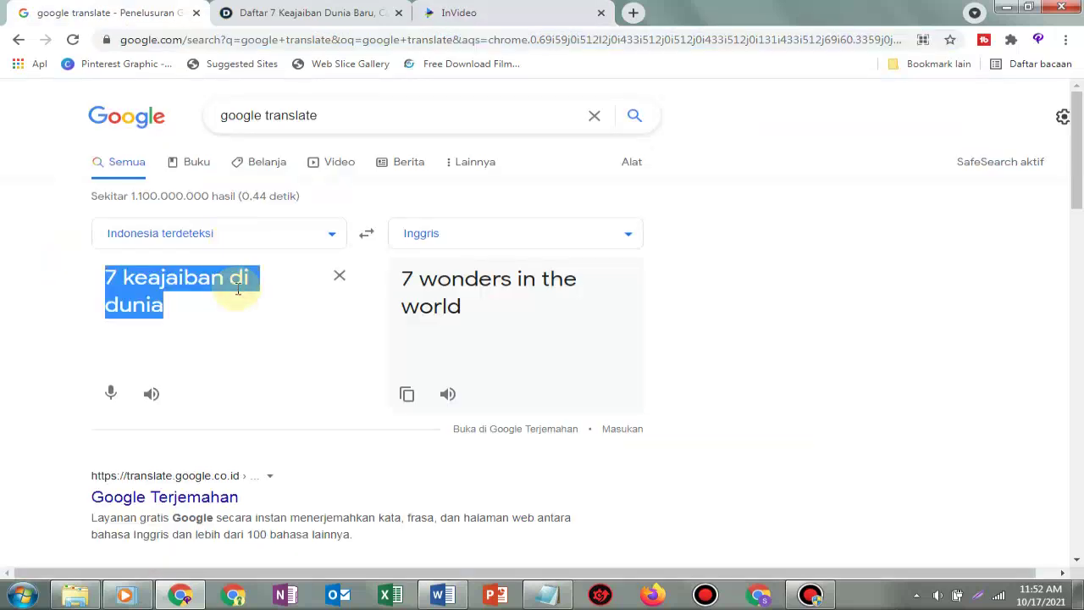
{"action": "type", "text": "tem"}
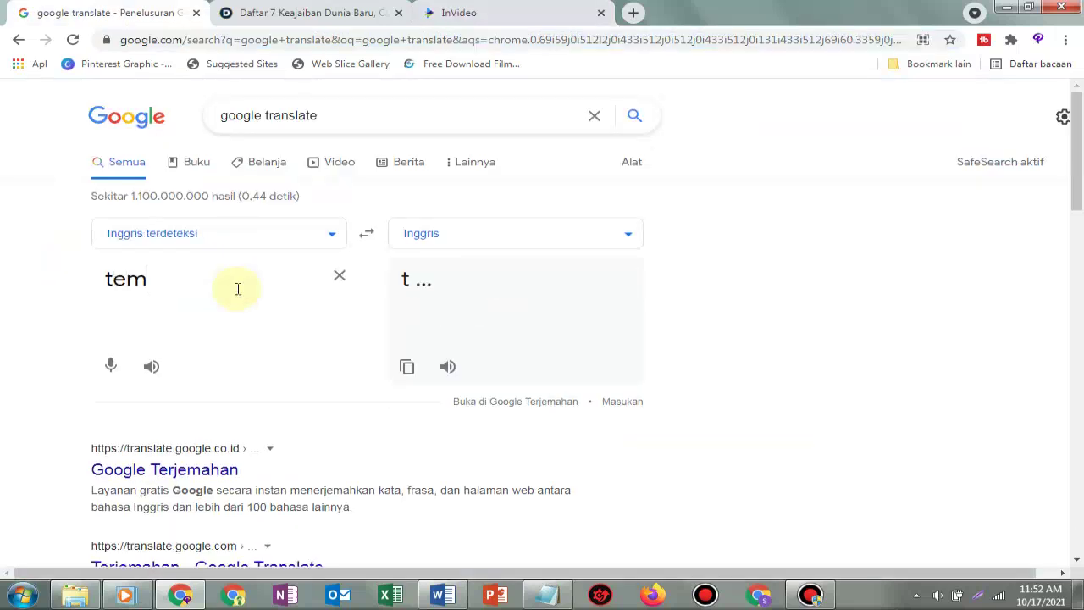
{"action": "type", "text": "bok besar "}
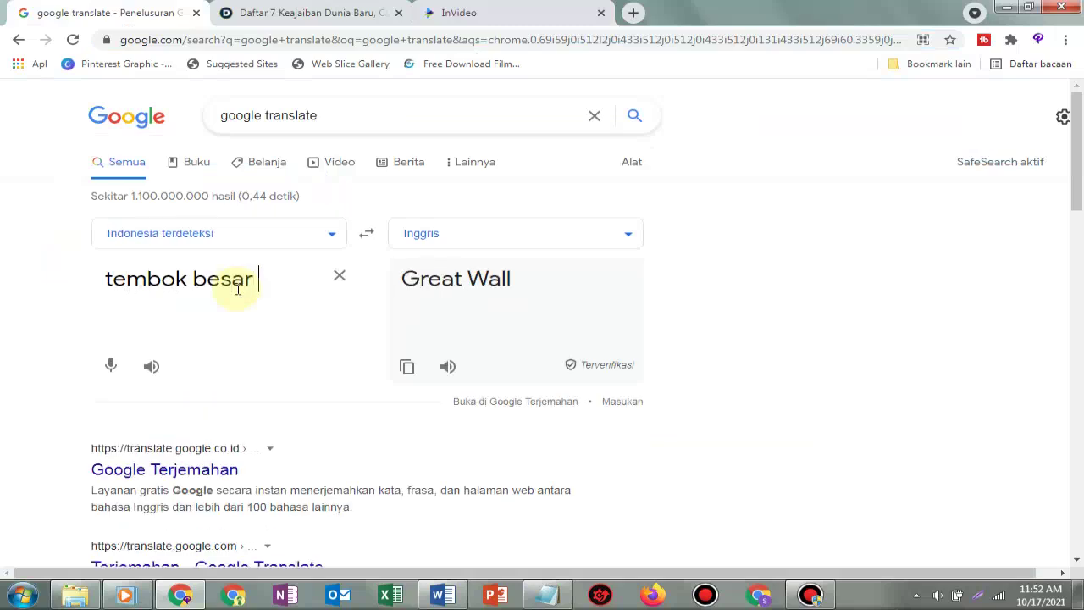
{"action": "type", "text": "china"}
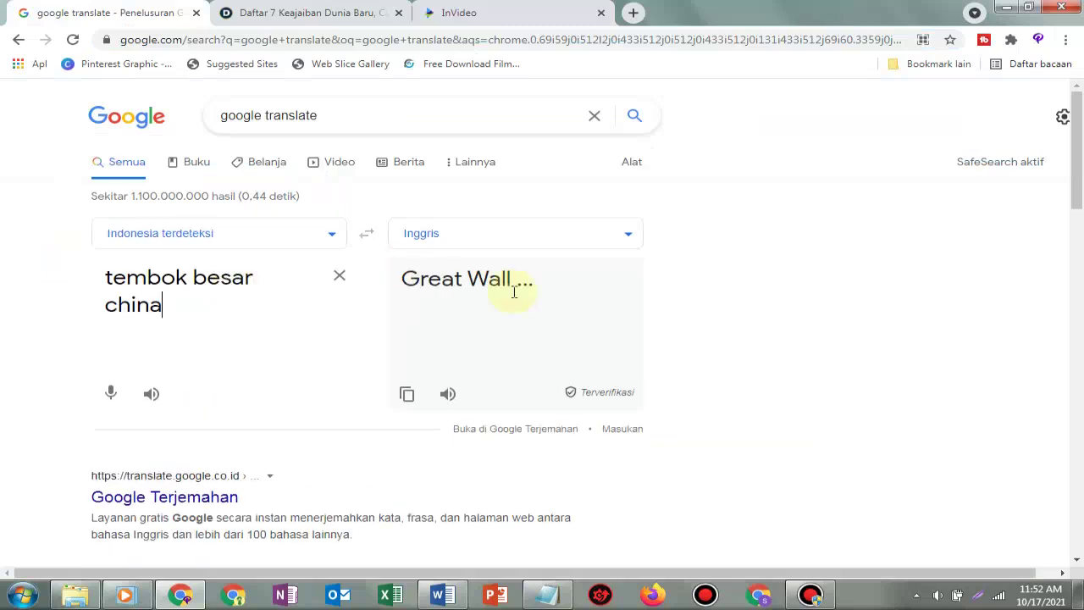
{"action": "left_click", "coordinate": [407, 394]}
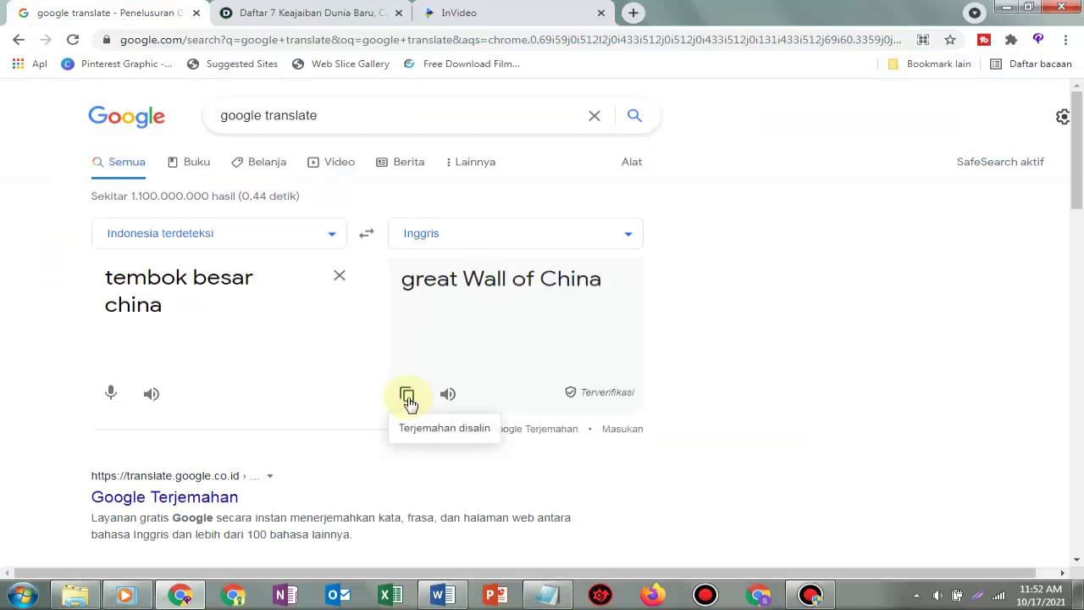
- Back in InVideo, search images for "great Wall of China" and replace the second scene's media with the photo of people walking on the wall
{"action": "left_click", "coordinate": [508, 13]}
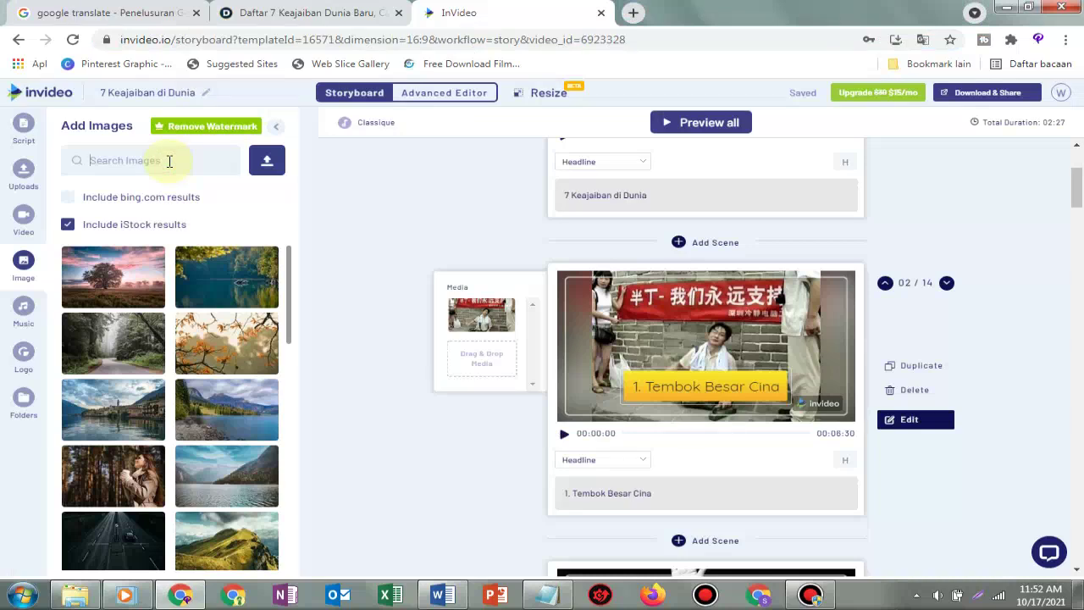
{"action": "key", "text": "ctrl+v"}
{"action": "key", "text": "Return"}
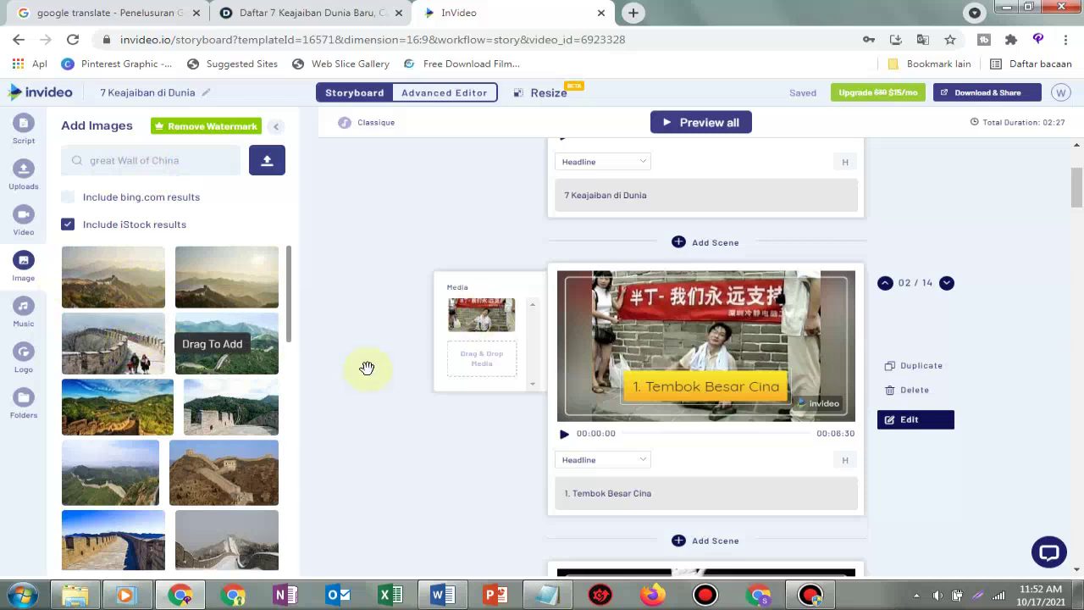
{"action": "left_click_drag", "start_coordinate": [136, 356], "coordinate": [487, 318]}
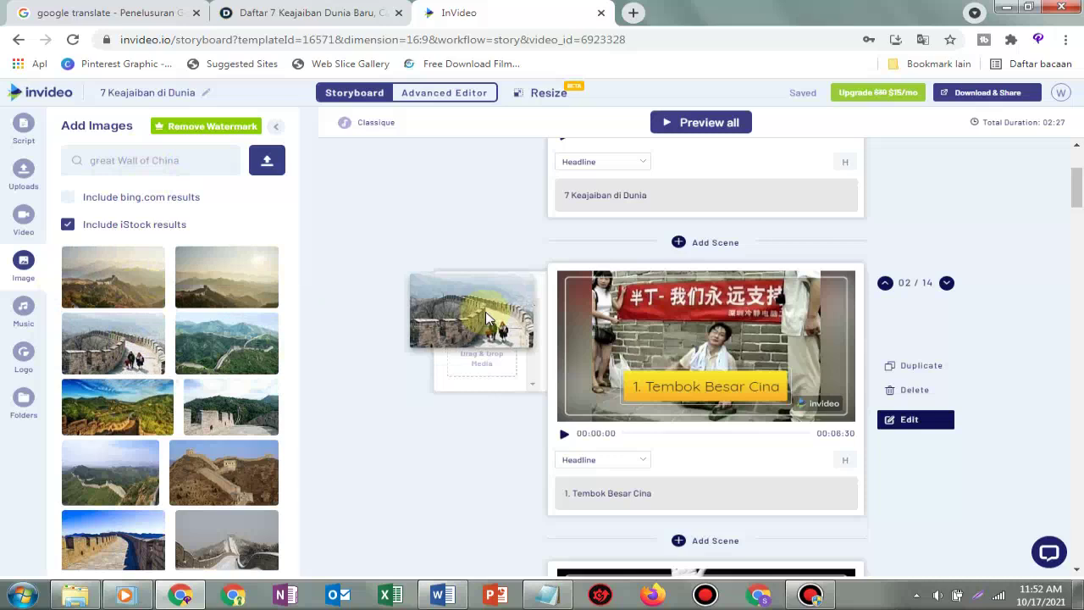
{"action": "left_click_drag", "start_coordinate": [487, 318], "coordinate": [487, 318]}
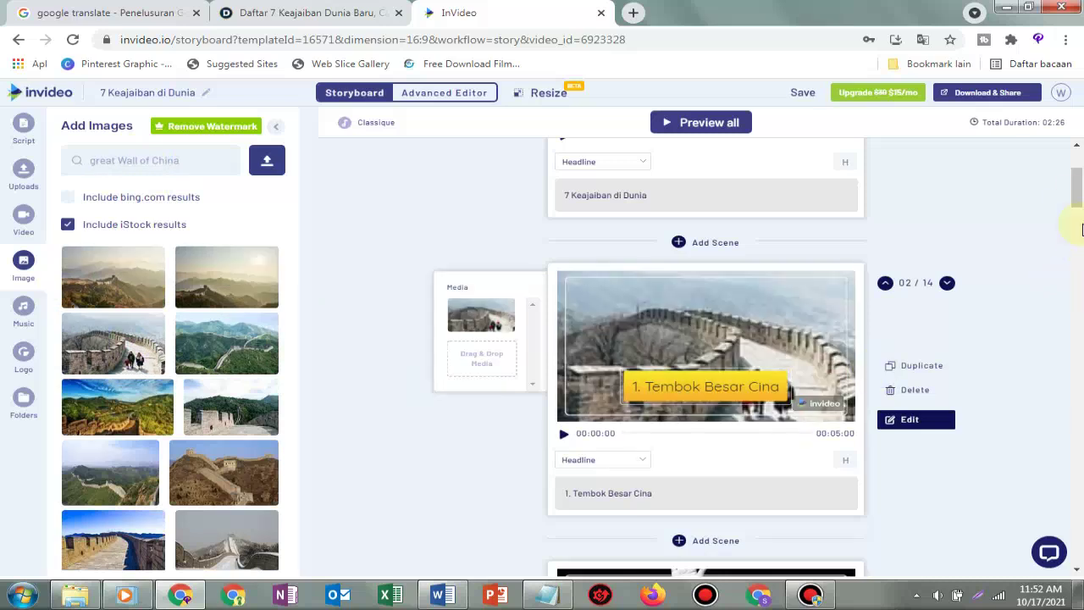
- Remove the black-and-white image of the man with a raised arm from the third scene's media
{"action": "left_click_drag", "start_coordinate": [1080, 196], "coordinate": [953, 227]}
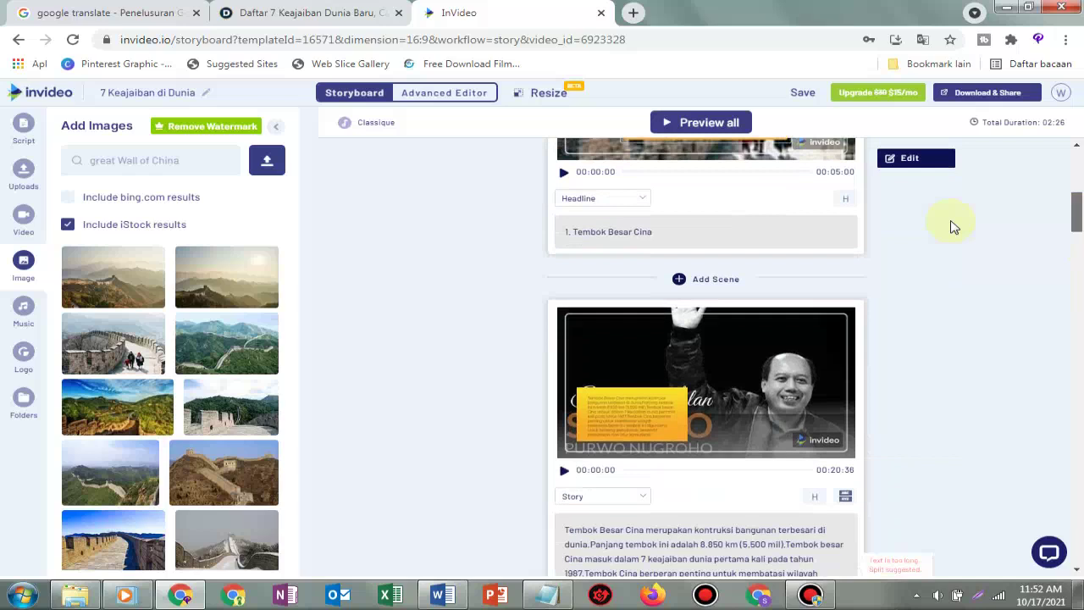
{"action": "mouse_move", "coordinate": [629, 379]}
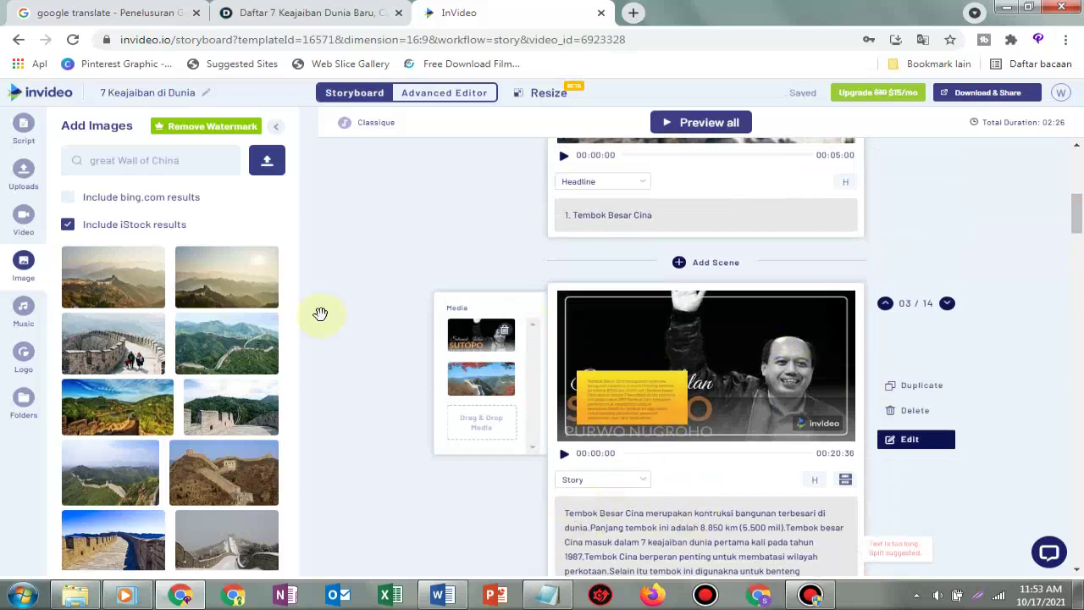
{"action": "left_click", "coordinate": [504, 335]}
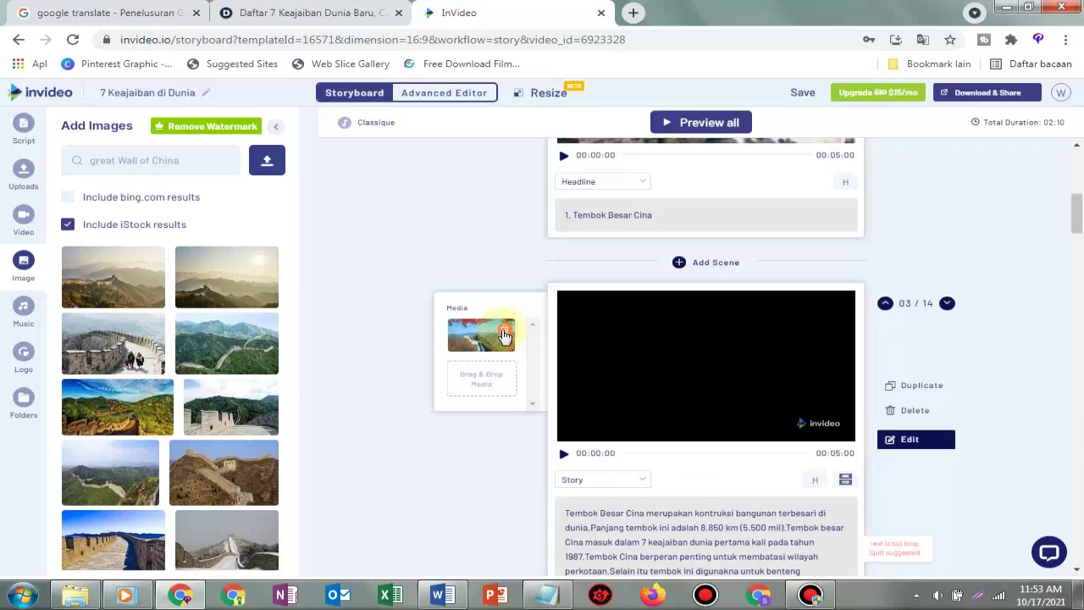
- Replace the third scene's media with the photo of the wall's stone battlements in front of green hills
{"action": "left_click", "coordinate": [504, 335]}
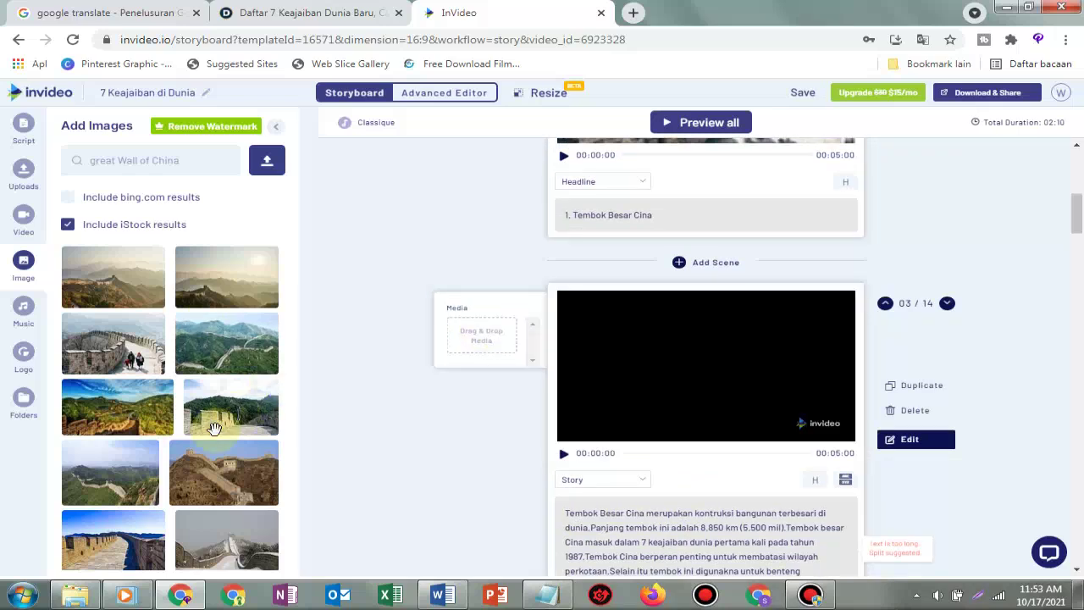
{"action": "left_click_drag", "start_coordinate": [209, 421], "coordinate": [476, 339]}
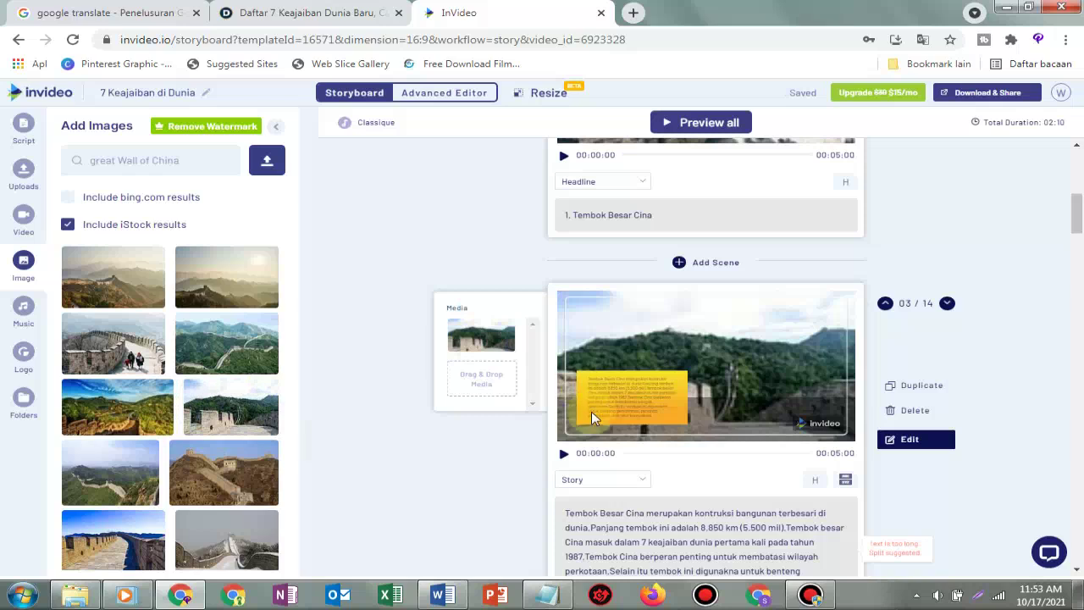
- Open the third scene for editing and extend its duration to about 15.5 seconds
{"action": "left_click", "coordinate": [912, 447]}
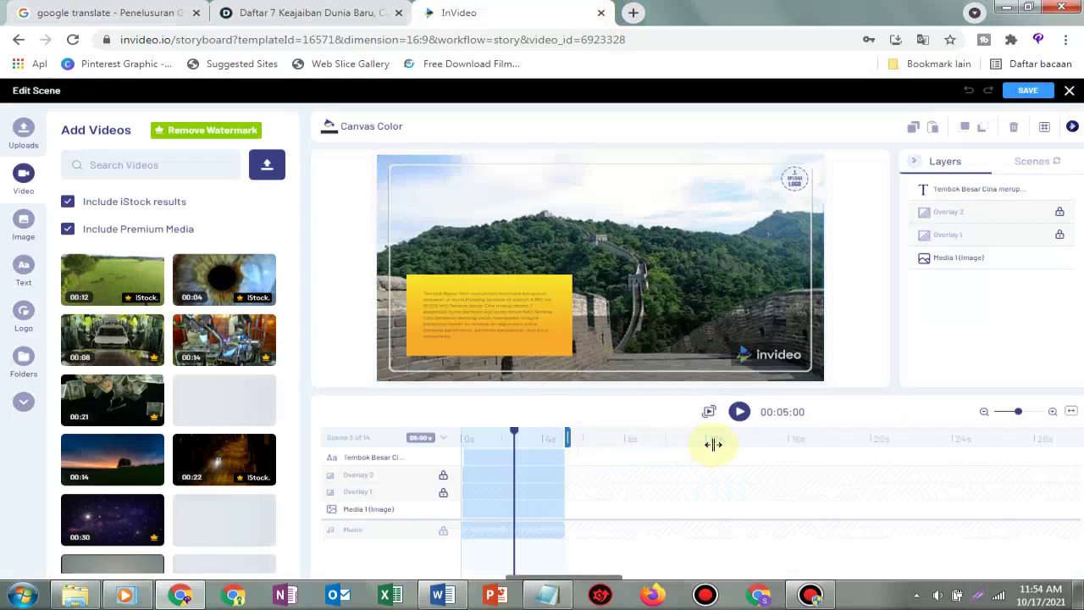
{"action": "left_click", "coordinate": [748, 439]}
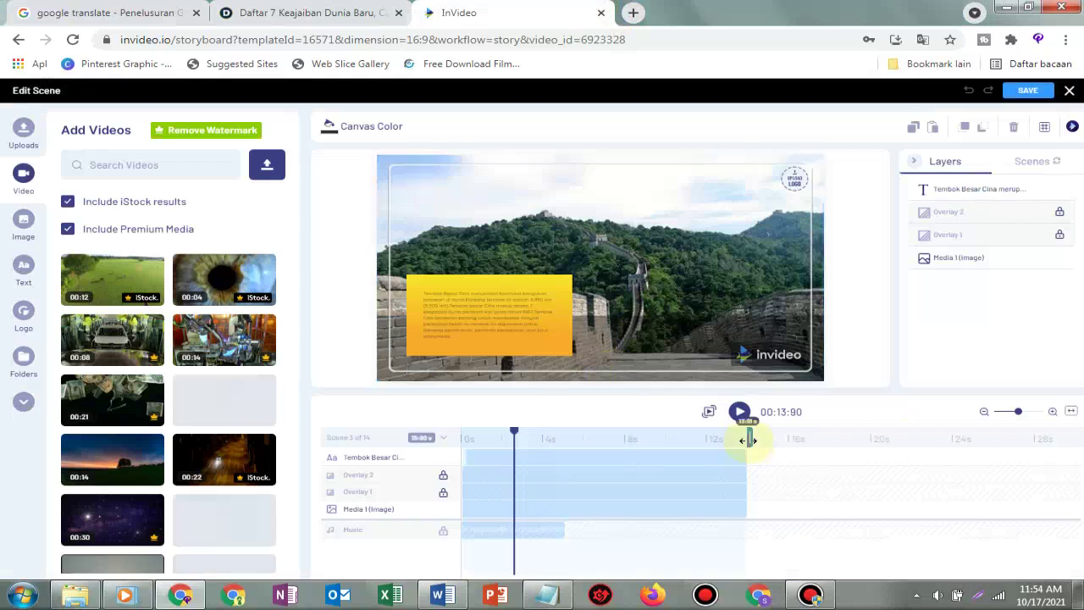
{"action": "left_click", "coordinate": [813, 439]}
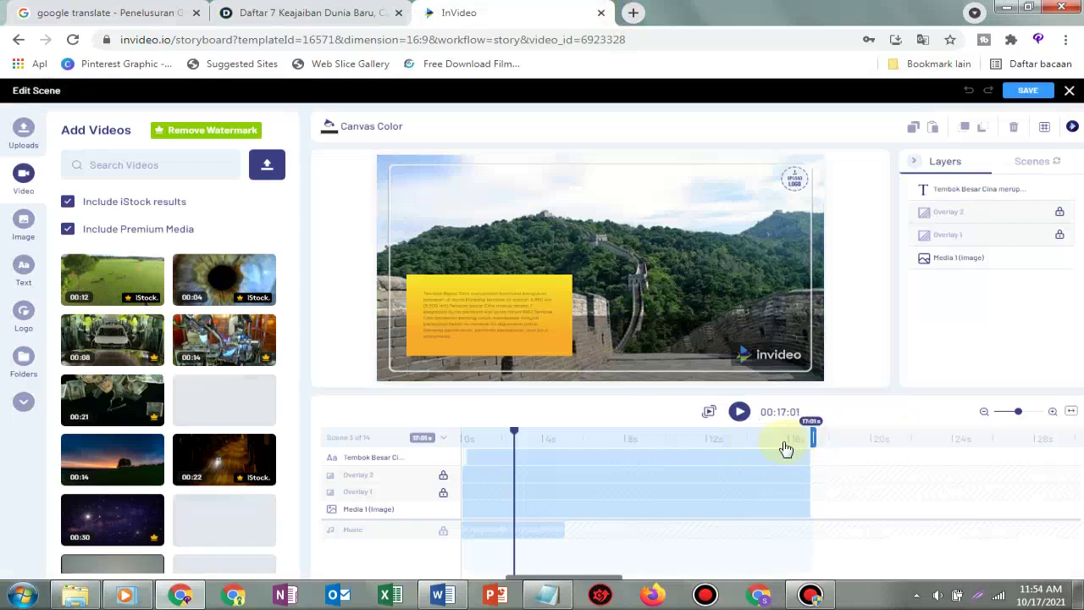
{"action": "left_click", "coordinate": [783, 448]}
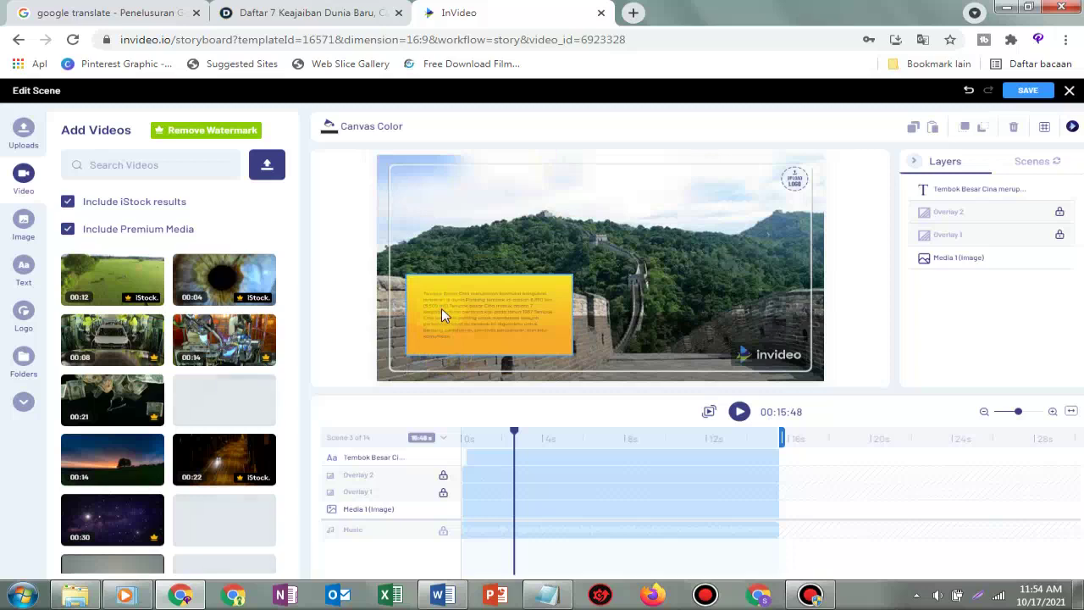
- Set the font size of the scene's yellow description text box to 27
{"action": "left_click", "coordinate": [500, 314]}
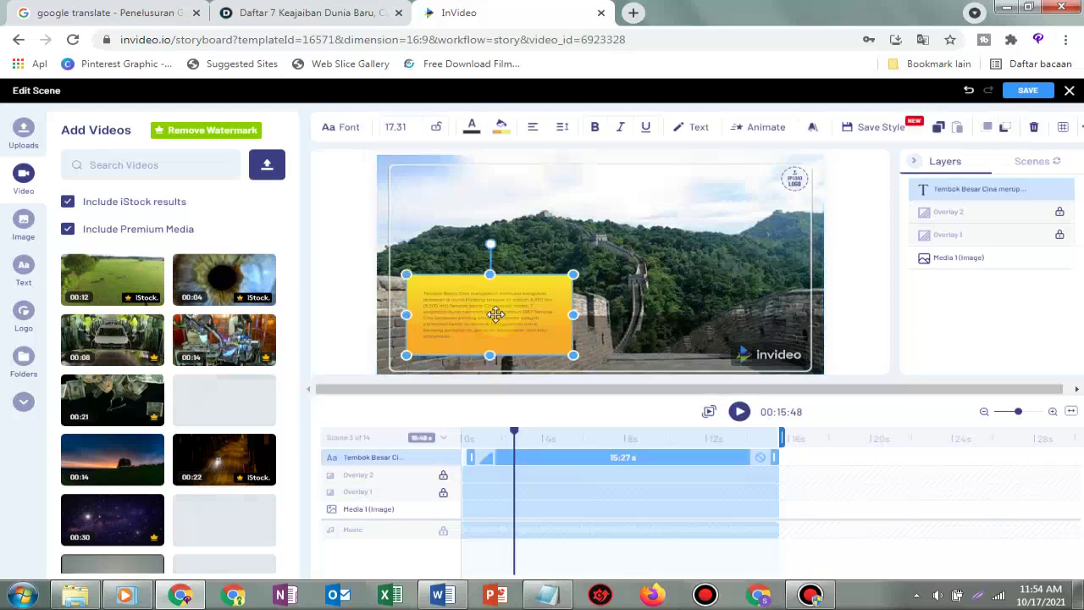
{"action": "left_click", "coordinate": [401, 128]}
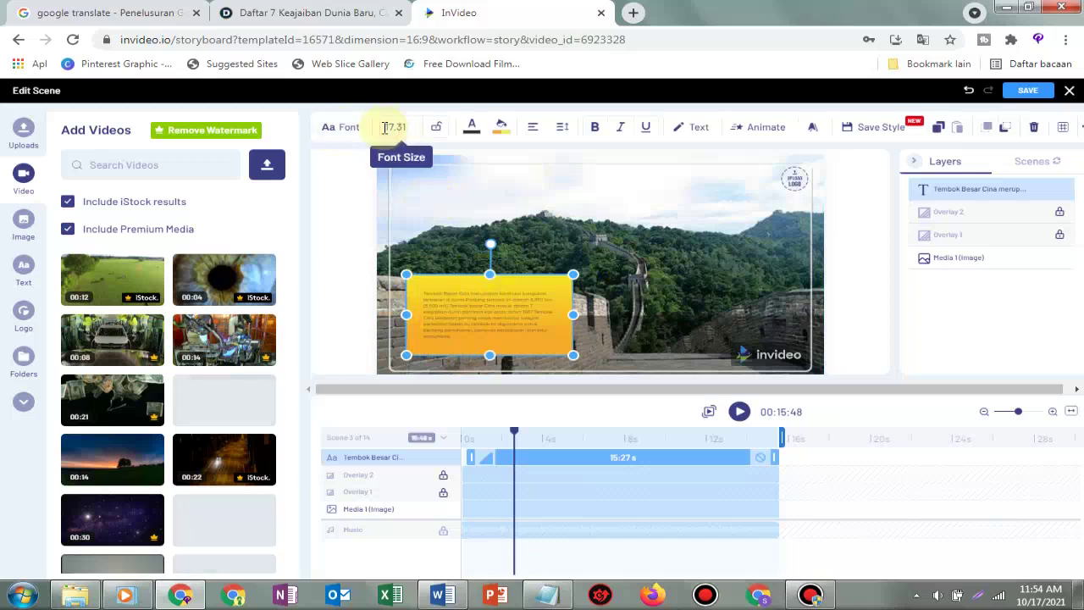
{"action": "left_click", "coordinate": [384, 127]}
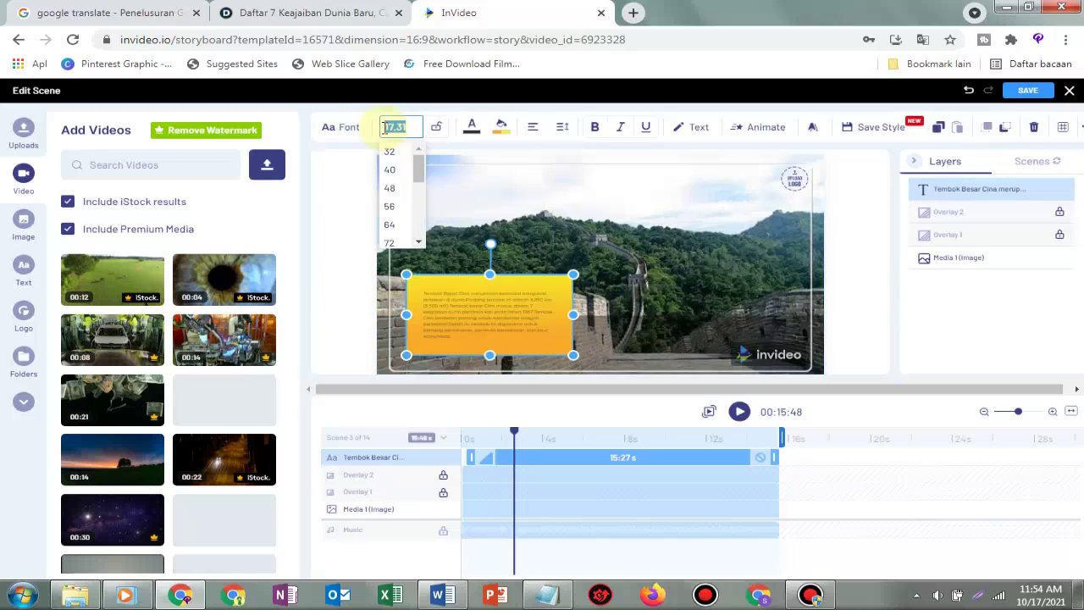
{"action": "type", "text": "27"}
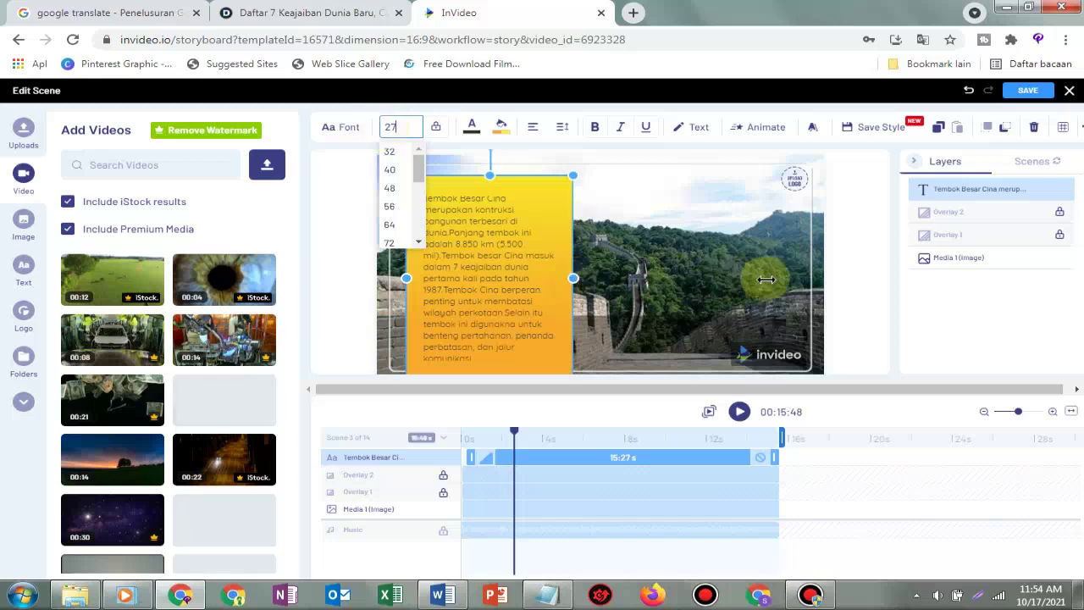
- Widen the yellow text box across most of the frame and reduce its height to fit the text in the image's lower part
{"action": "left_click_drag", "start_coordinate": [785, 274], "coordinate": [781, 271]}
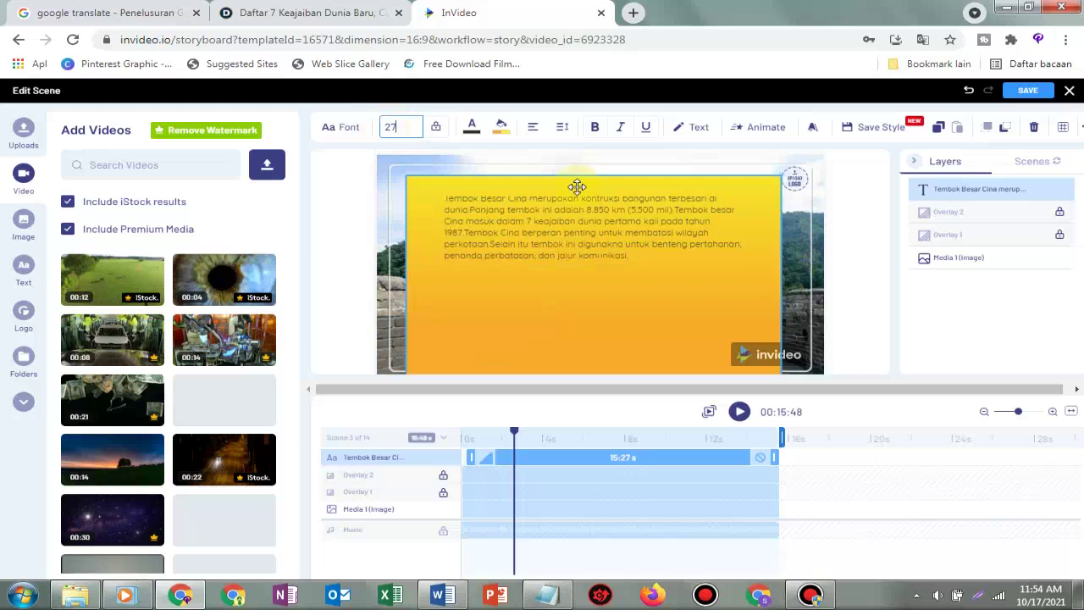
{"action": "left_click", "coordinate": [577, 186]}
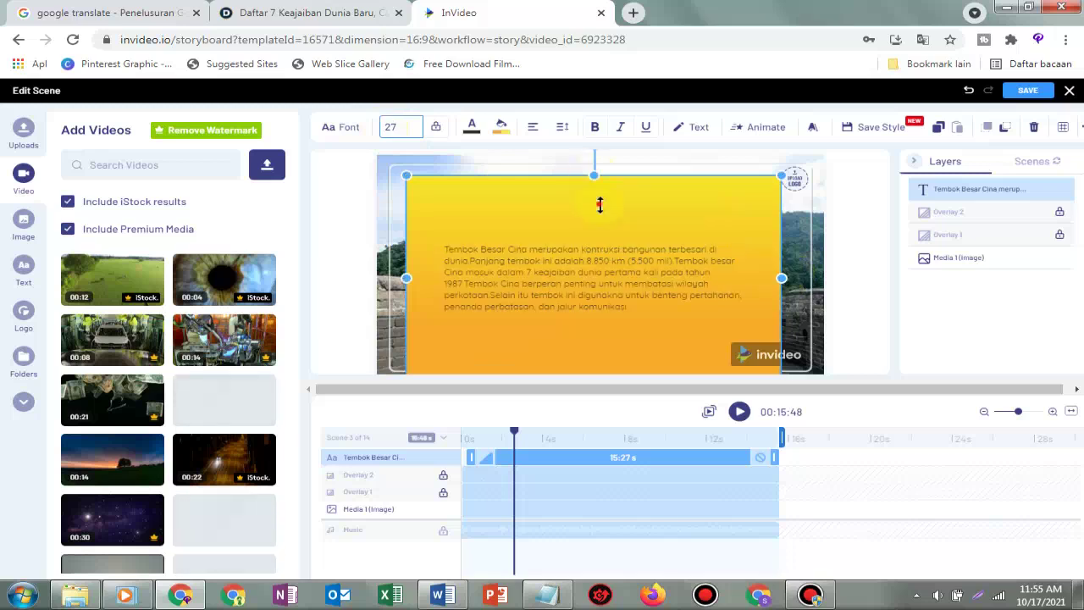
{"action": "left_click_drag", "start_coordinate": [599, 204], "coordinate": [599, 280]}
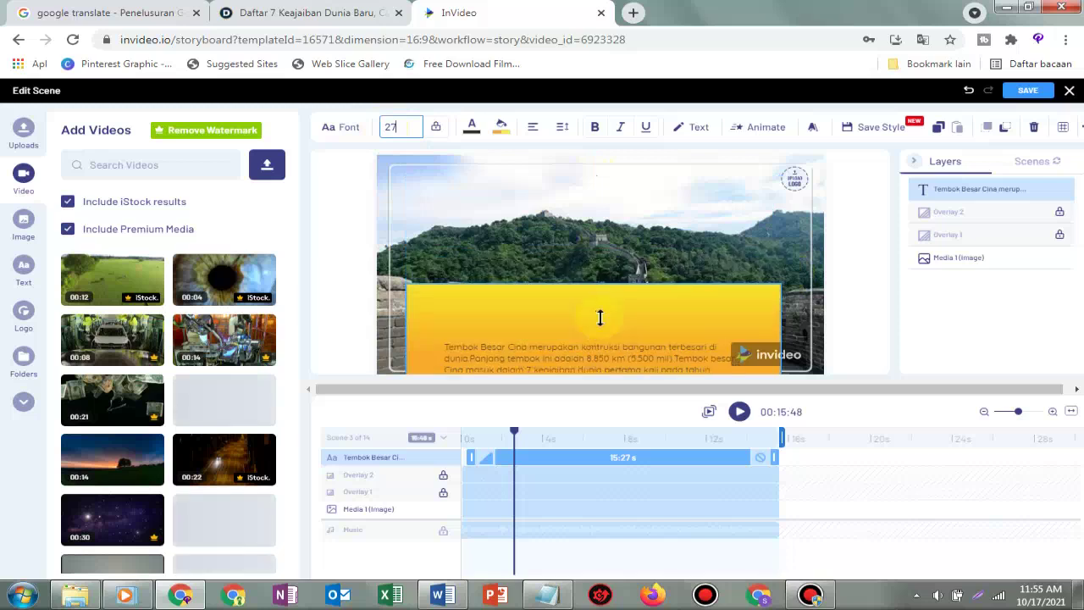
{"action": "left_click", "coordinate": [600, 318]}
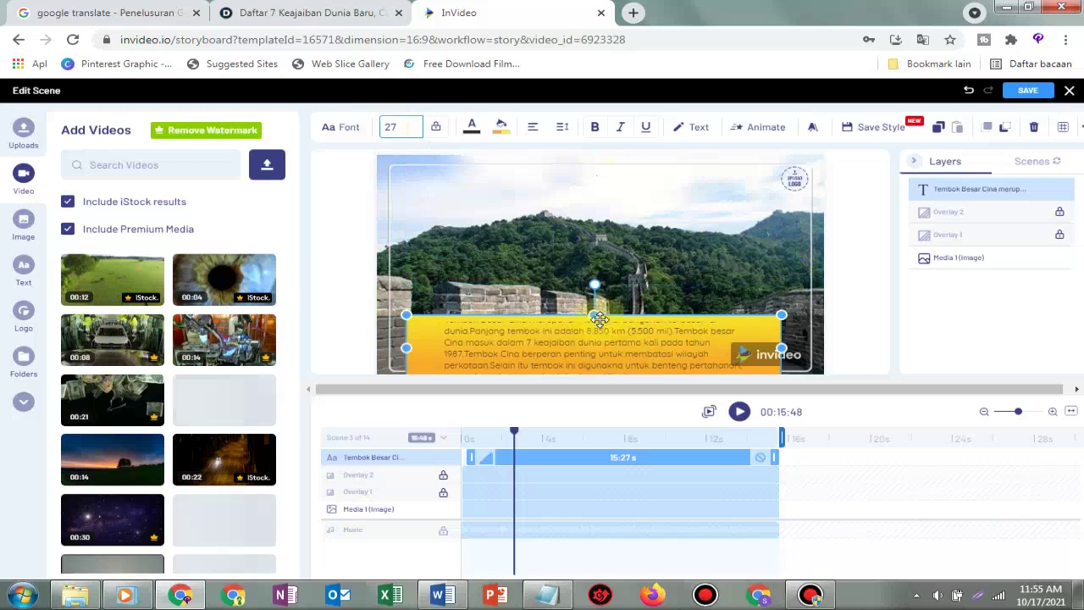
{"action": "left_click_drag", "start_coordinate": [600, 317], "coordinate": [598, 300]}
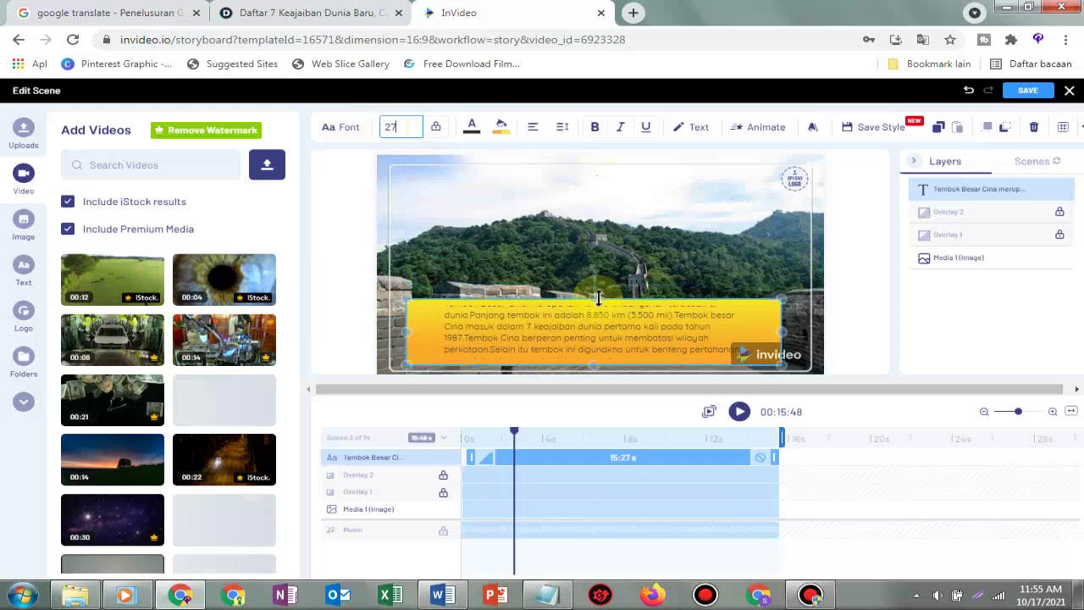
{"action": "left_click", "coordinate": [597, 299]}
{"action": "left_click", "coordinate": [595, 289]}
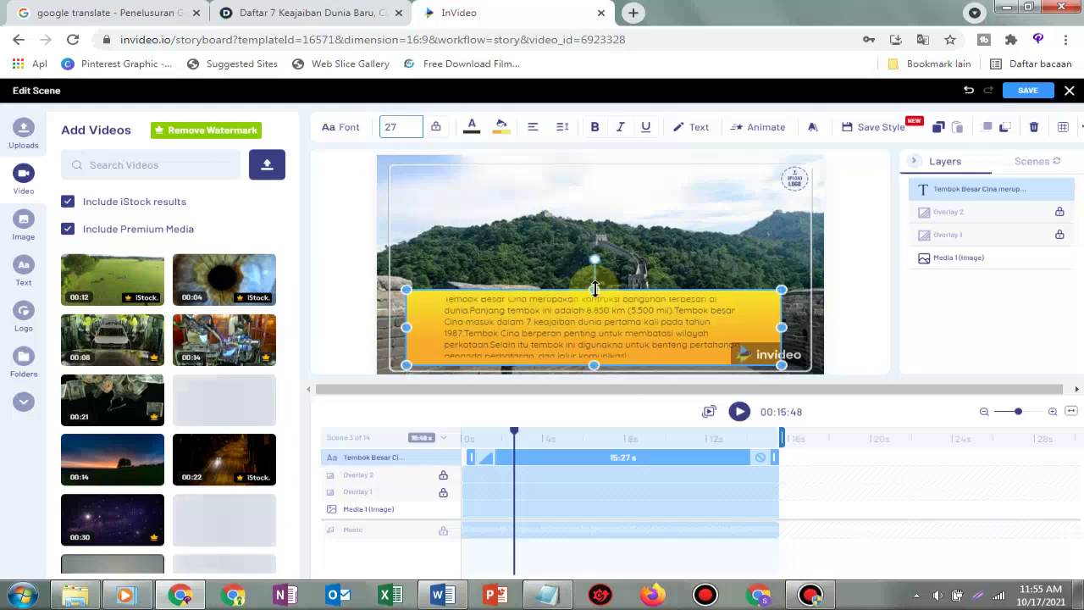
{"action": "left_click_drag", "start_coordinate": [596, 289], "coordinate": [595, 282]}
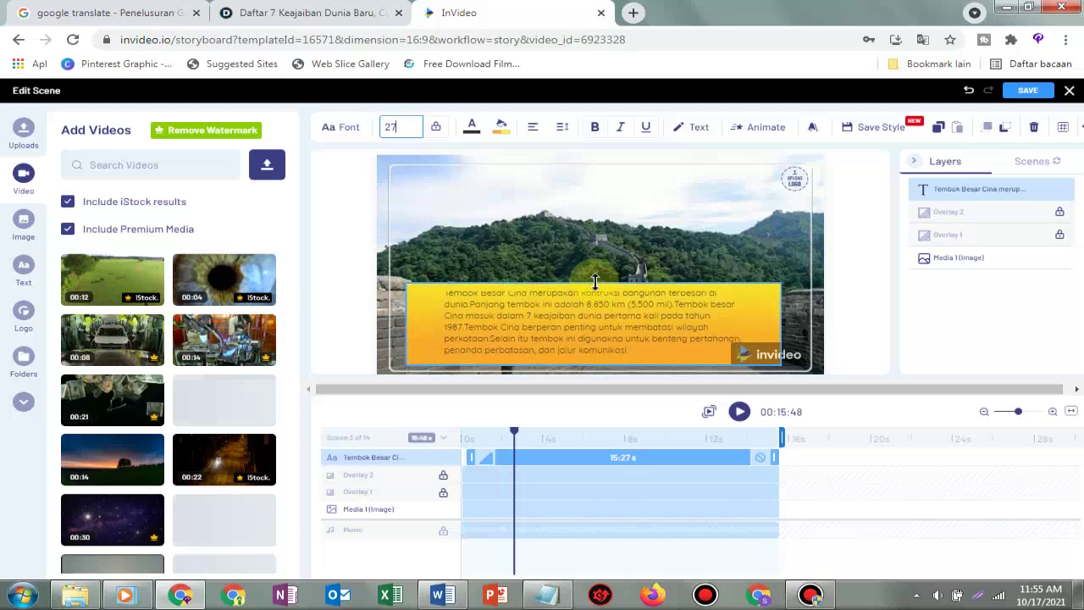
- Start a logo upload from the scene's logo placeholder and choose the cartoon profile picture of a girl in green on drive E
{"action": "left_click", "coordinate": [795, 187]}
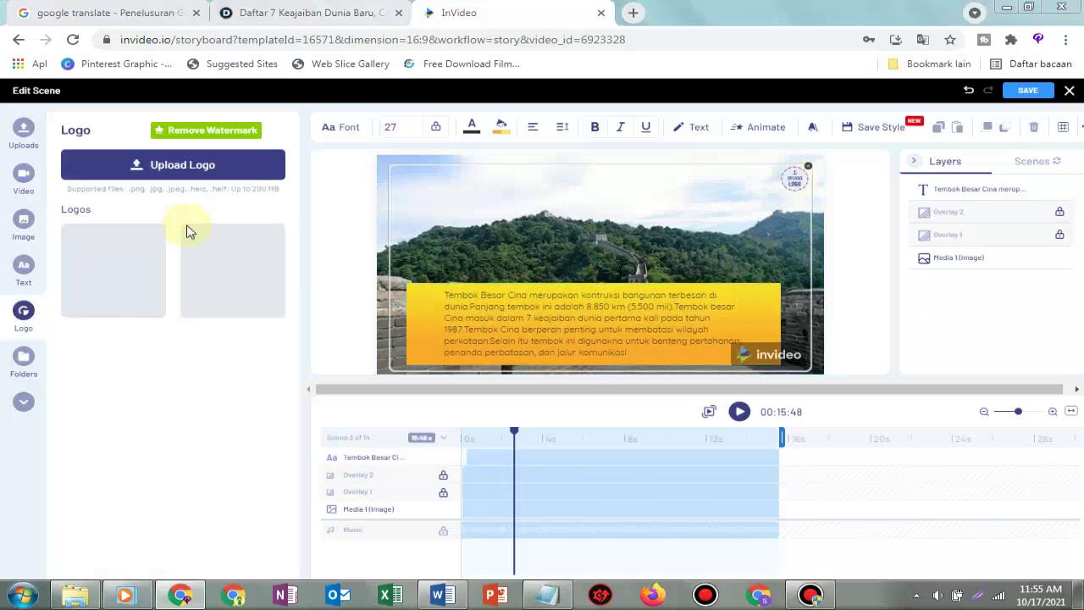
{"action": "left_click", "coordinate": [182, 174]}
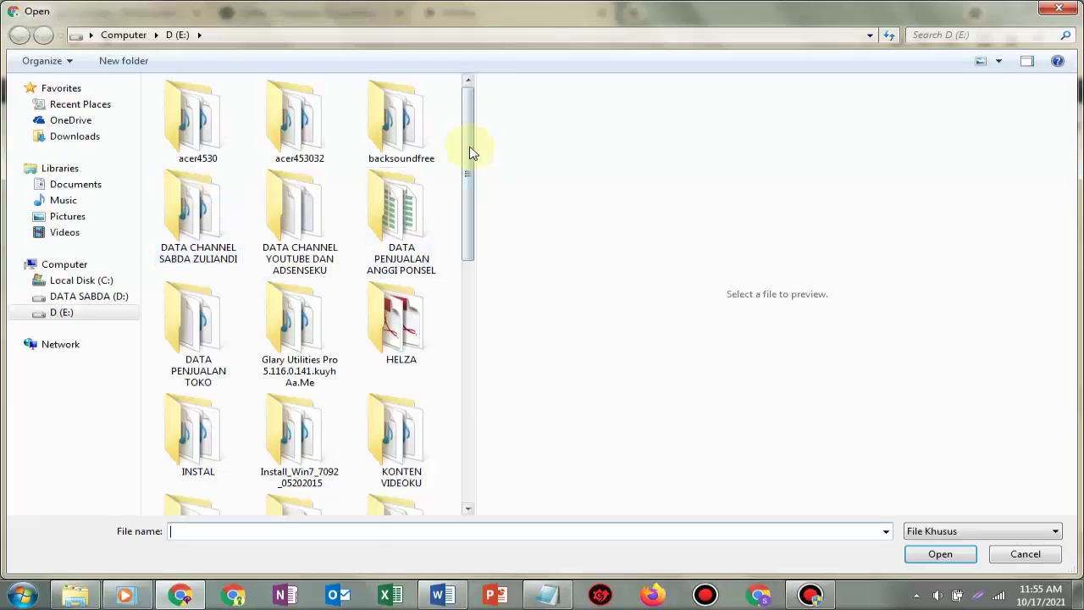
{"action": "scroll", "coordinate": [470, 334], "scroll_direction": "down", "scroll_amount": 1}
{"action": "scroll", "coordinate": [471, 335], "scroll_direction": "down", "scroll_amount": 9}
{"action": "left_click", "coordinate": [198, 466]}
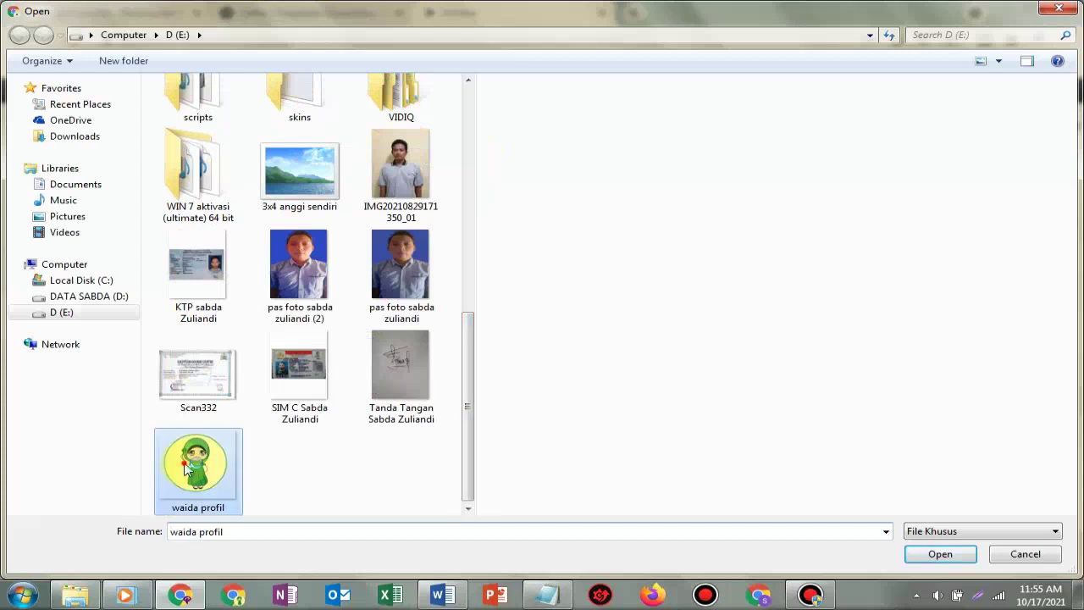